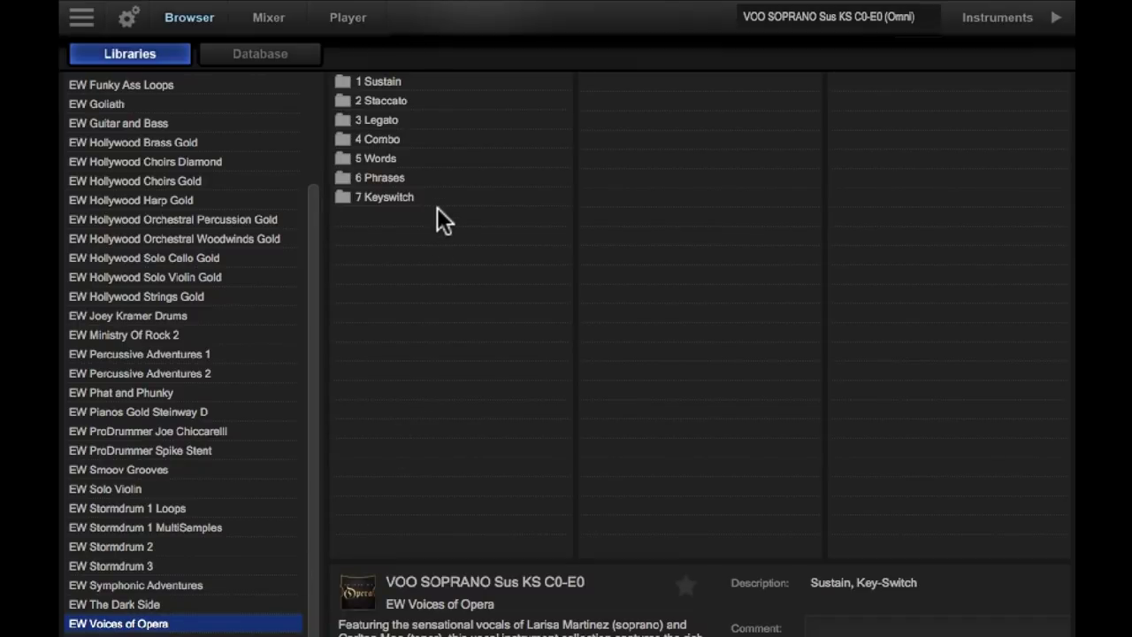
Step: Browse the Phrases, Words, Legato, Staccato and Sustain folders of the EW Voices of Opera library
click(416, 177)
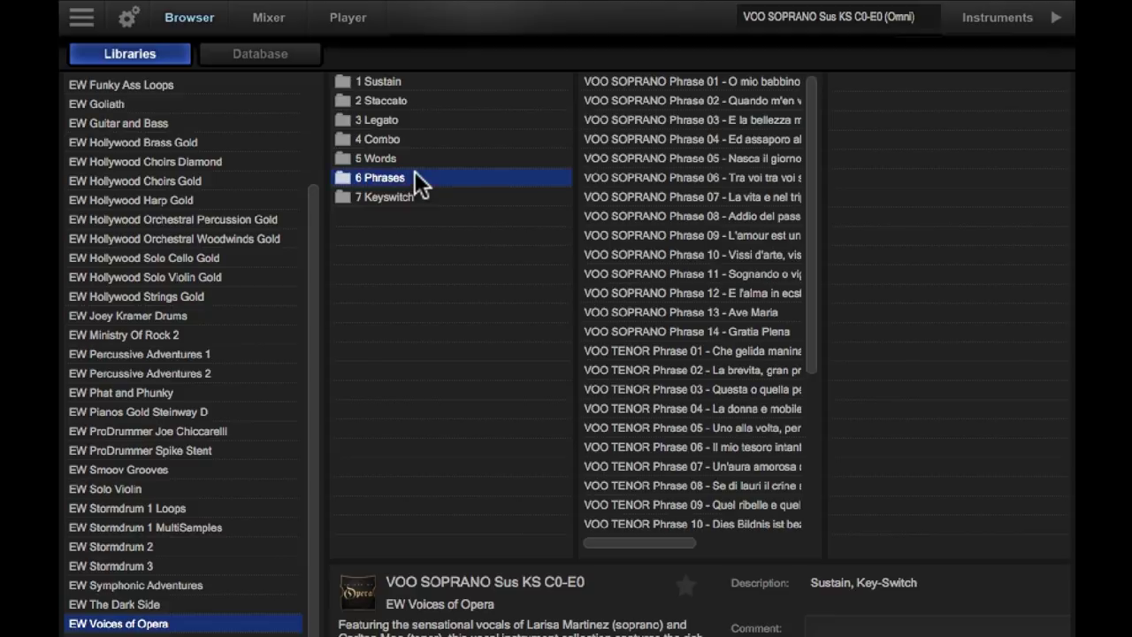
click(412, 159)
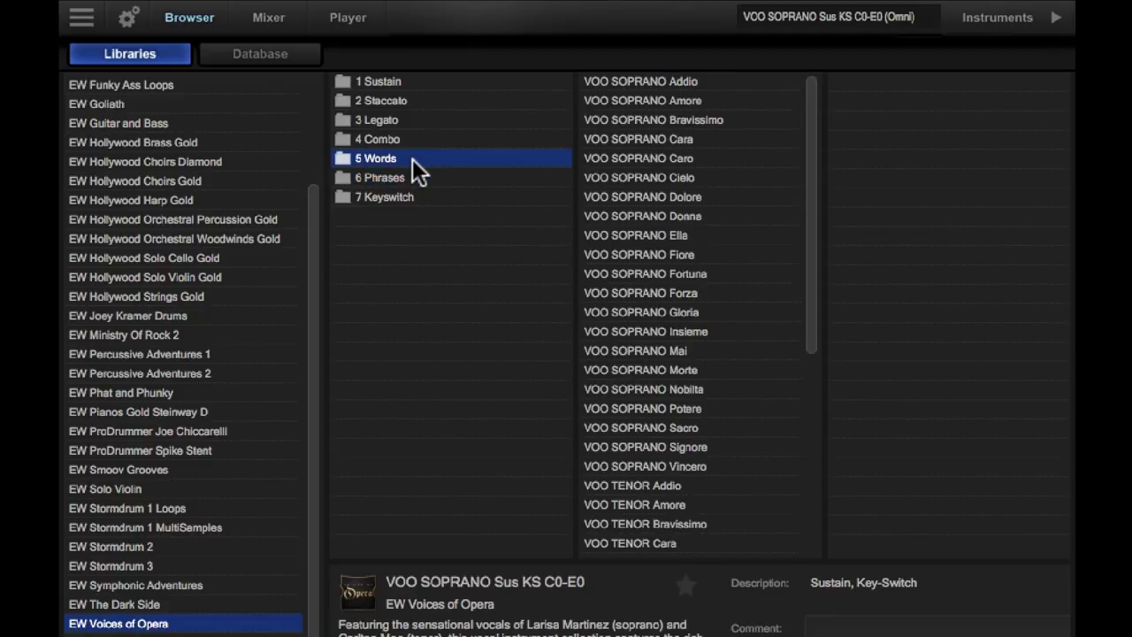
click(413, 119)
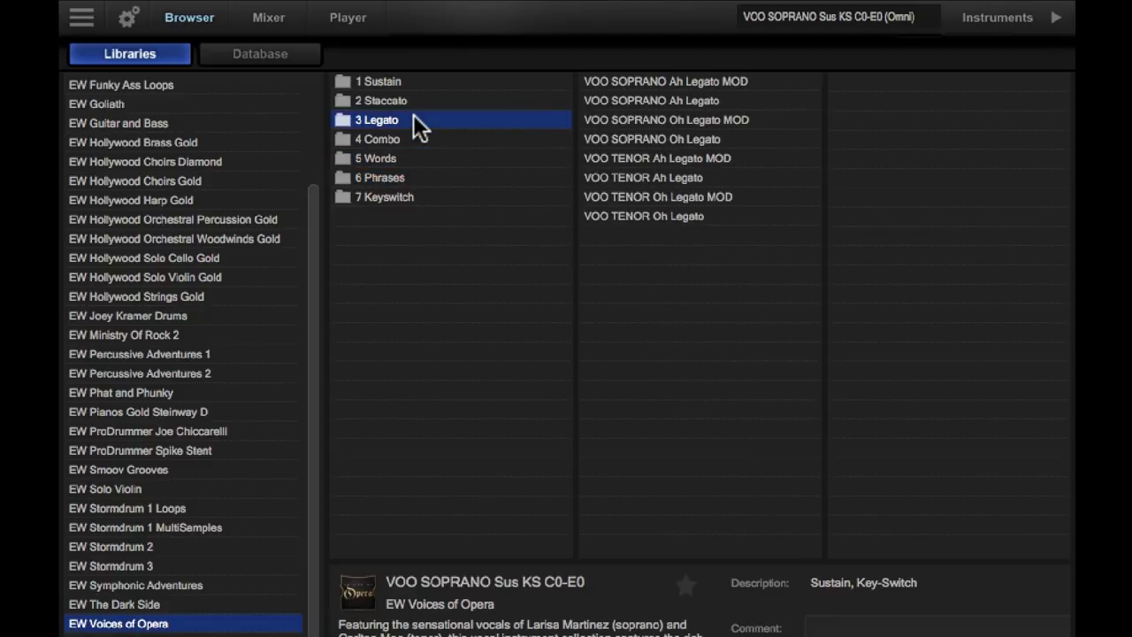
click(414, 101)
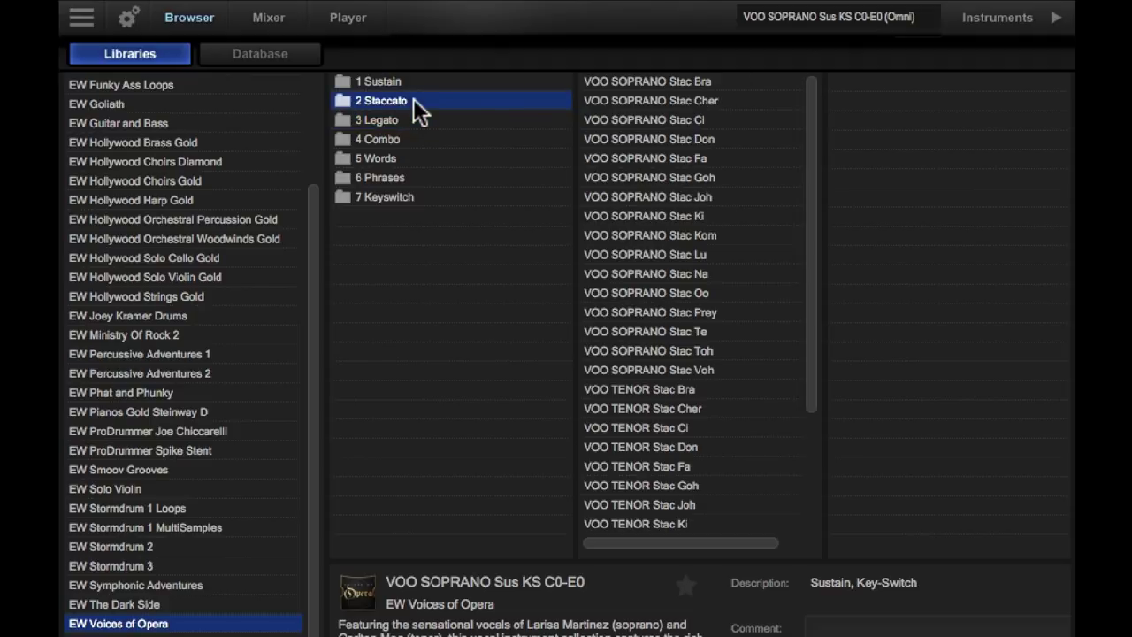
click(413, 80)
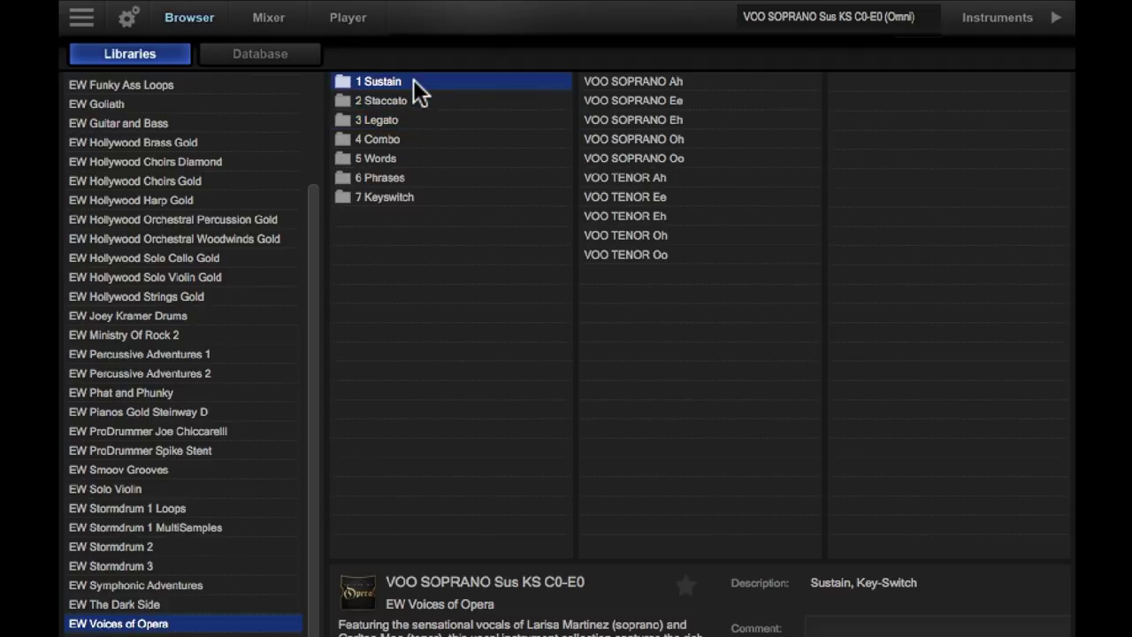
Step: Go through the soprano sustain patches Ah, Ee, Eh, Oh and Oo one by one
click(705, 80)
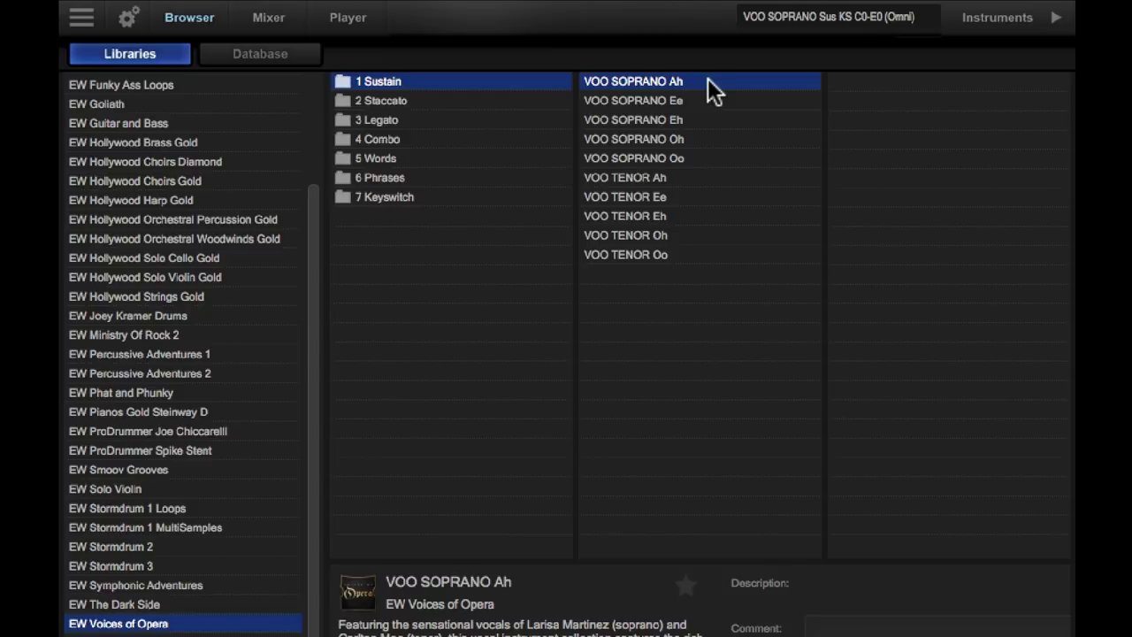
click(698, 99)
click(702, 119)
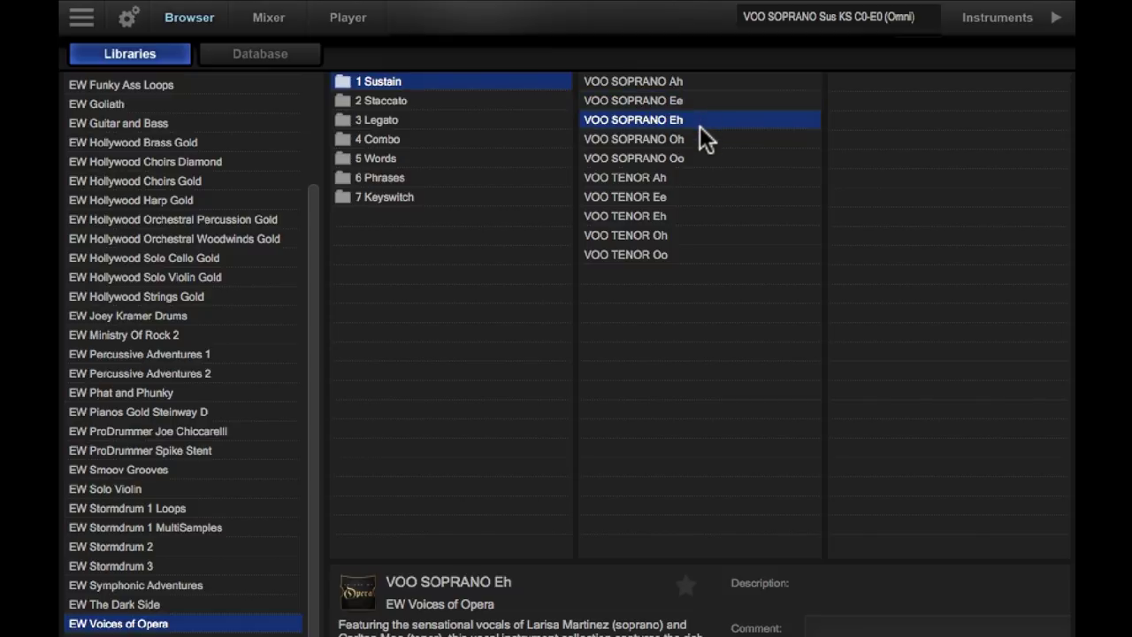
click(699, 139)
click(700, 158)
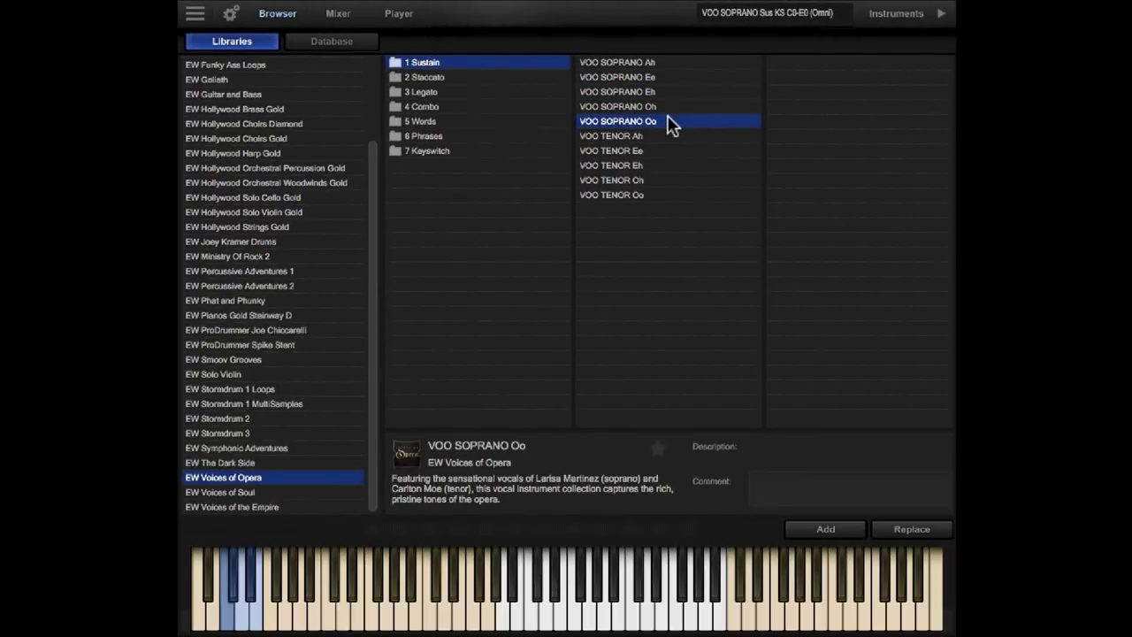
Step: Load the sustain patches VOO SOPRANO Ah, VOO SOPRANO Oo and VOO TENOR Oh in turn
click(669, 64)
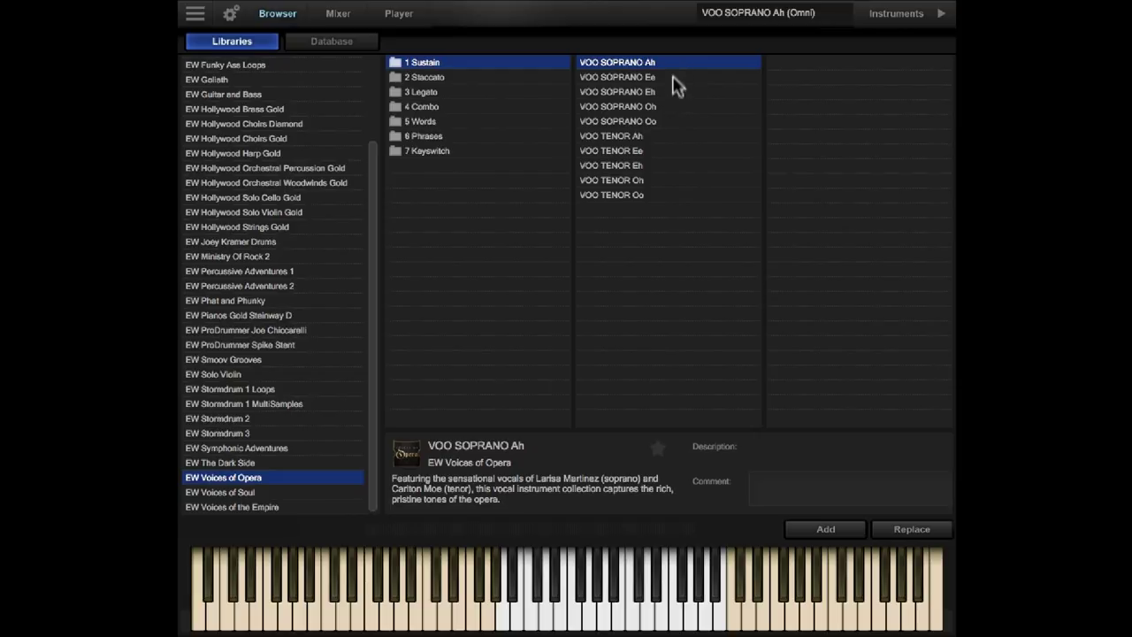
click(667, 124)
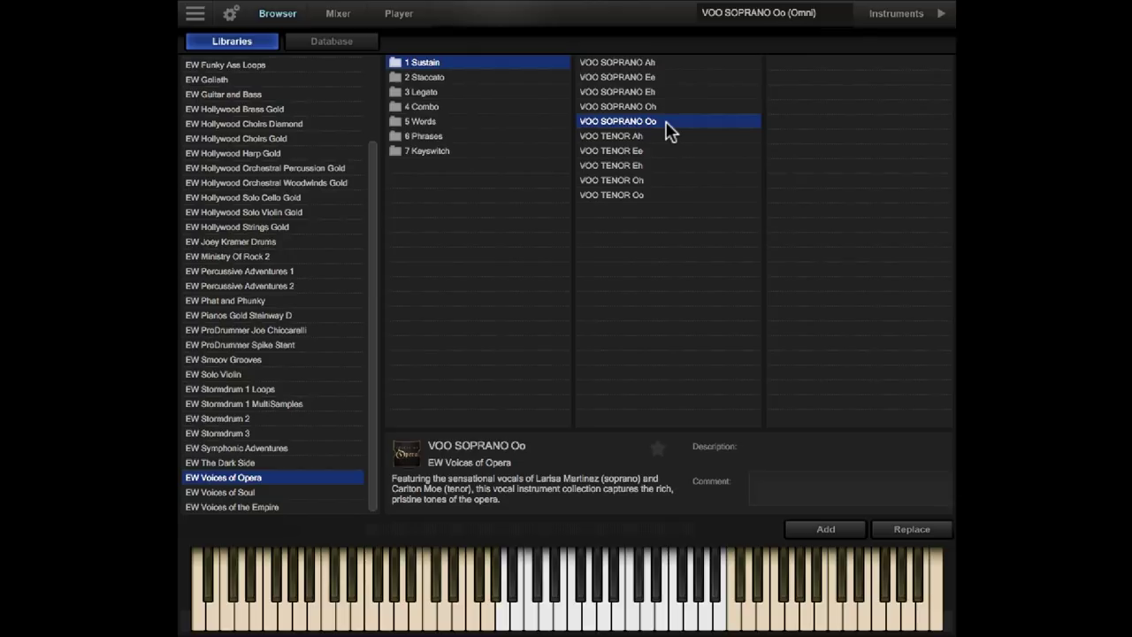
click(660, 182)
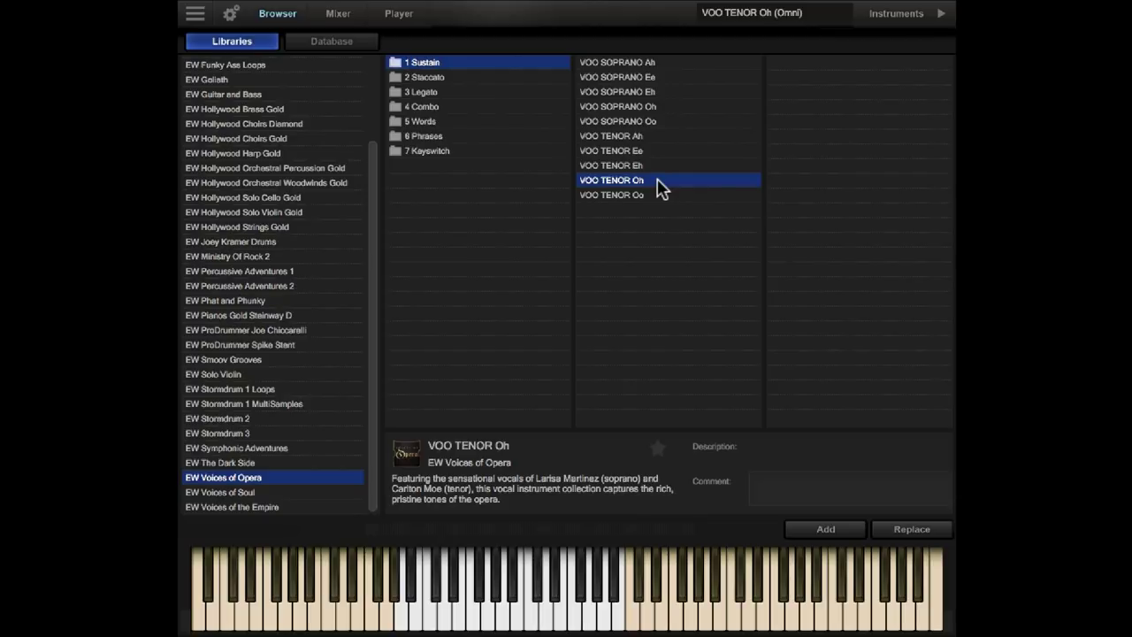
Step: Load the staccato patches VOO SOPRANO Stac Cher, Stac Ci and Stac Ki, then VOO TENOR Stac Ci
click(461, 77)
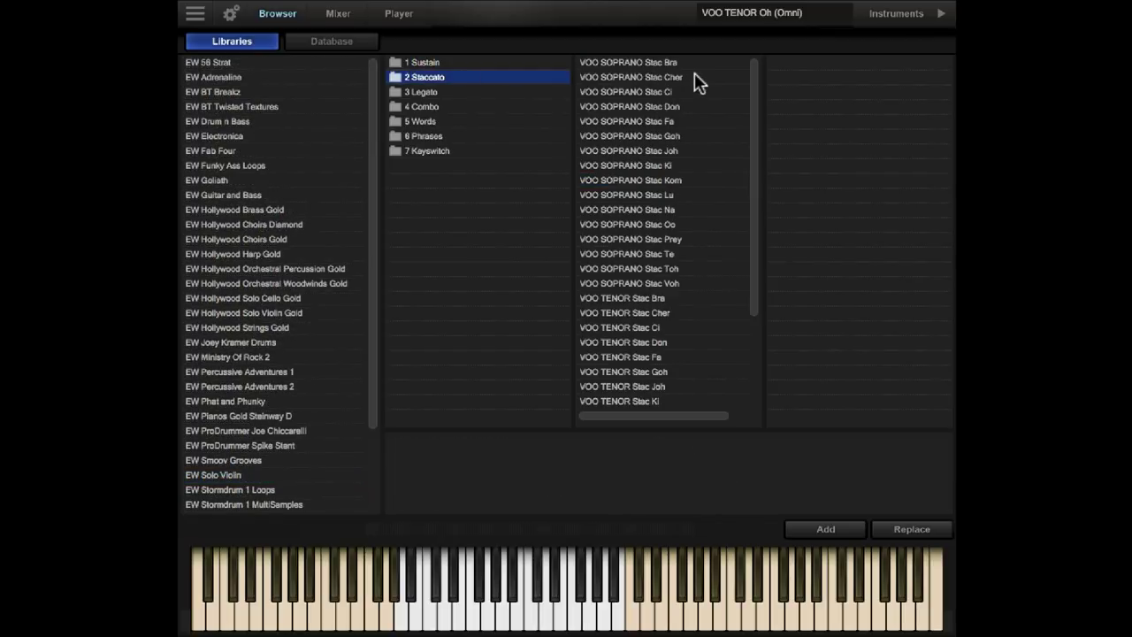
click(695, 77)
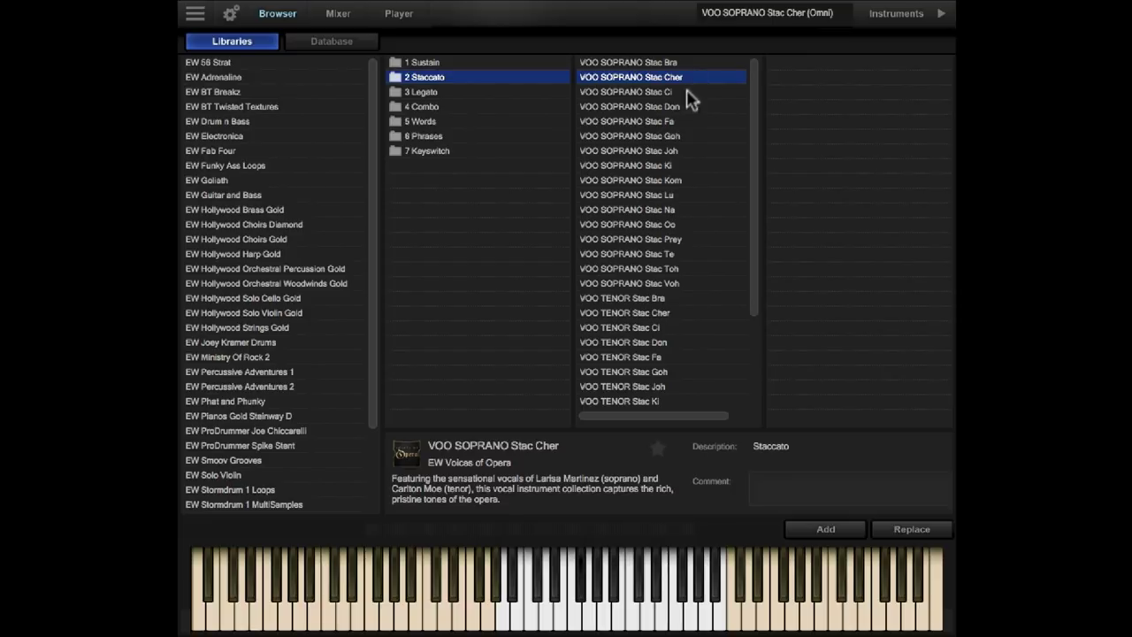
click(686, 94)
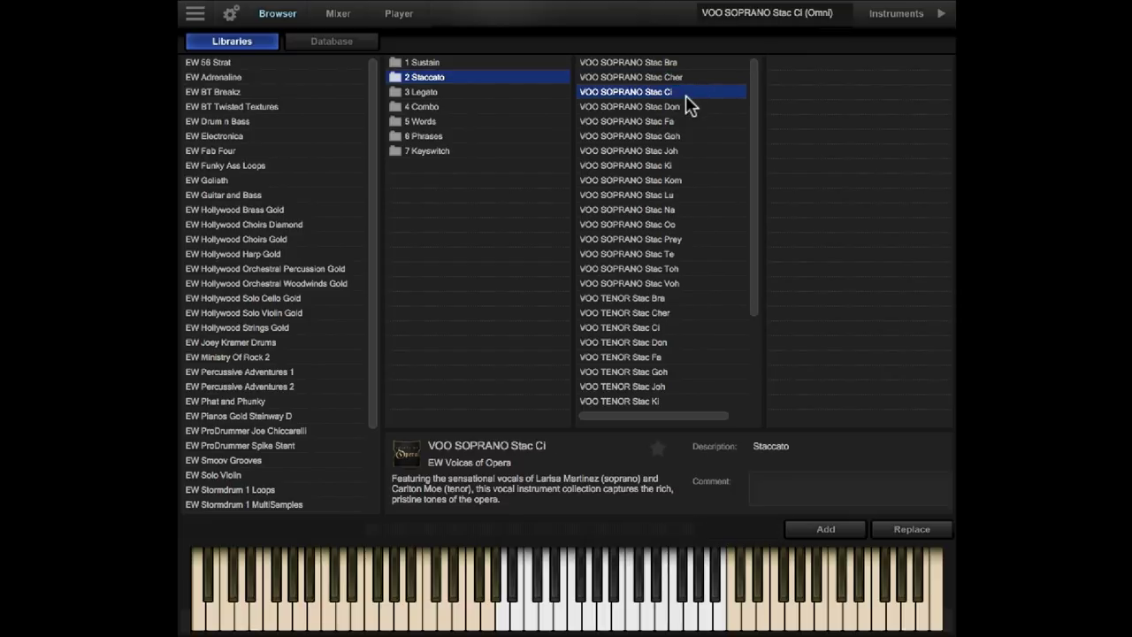
click(678, 164)
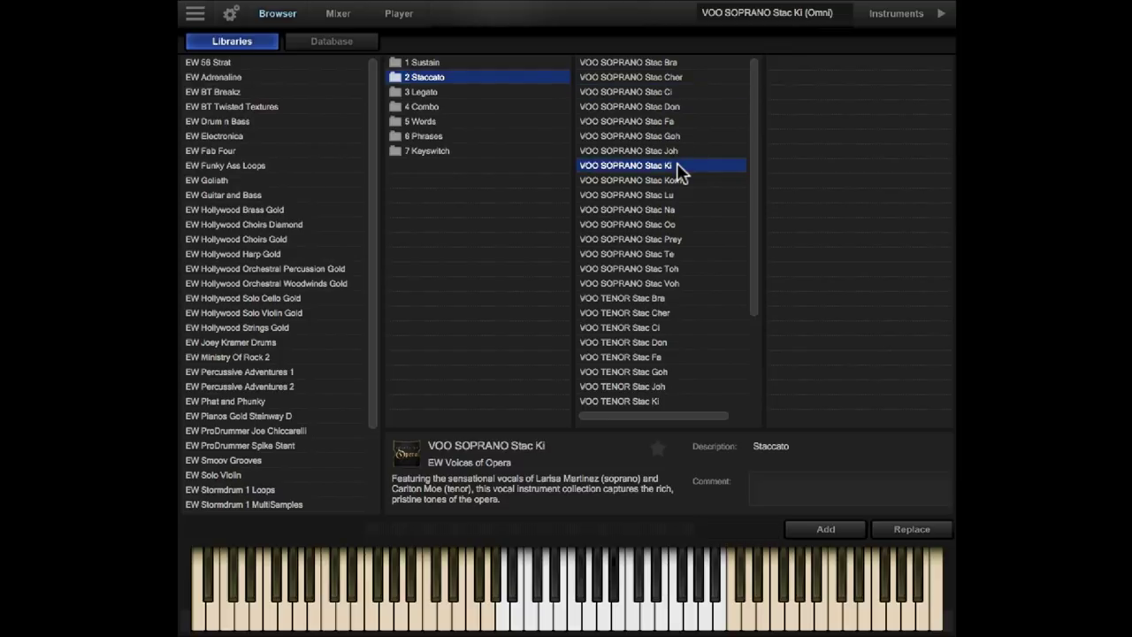
click(665, 327)
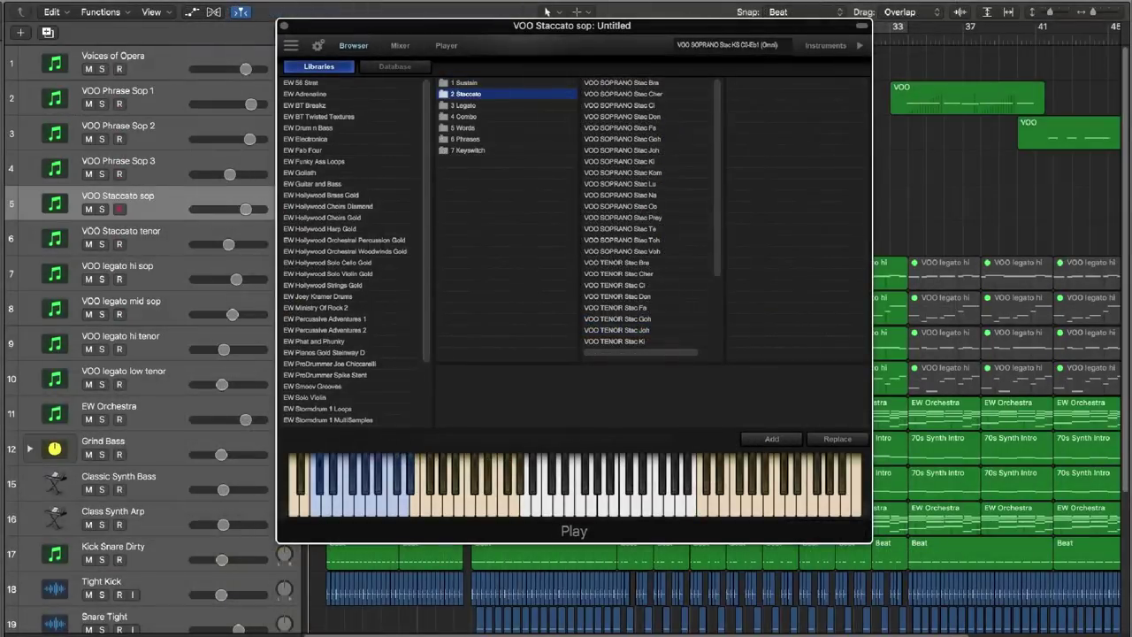
Step: Move the Play window clear of the track area and open the VOO Staccato sop region for inspection
drag(459, 25, 689, 56)
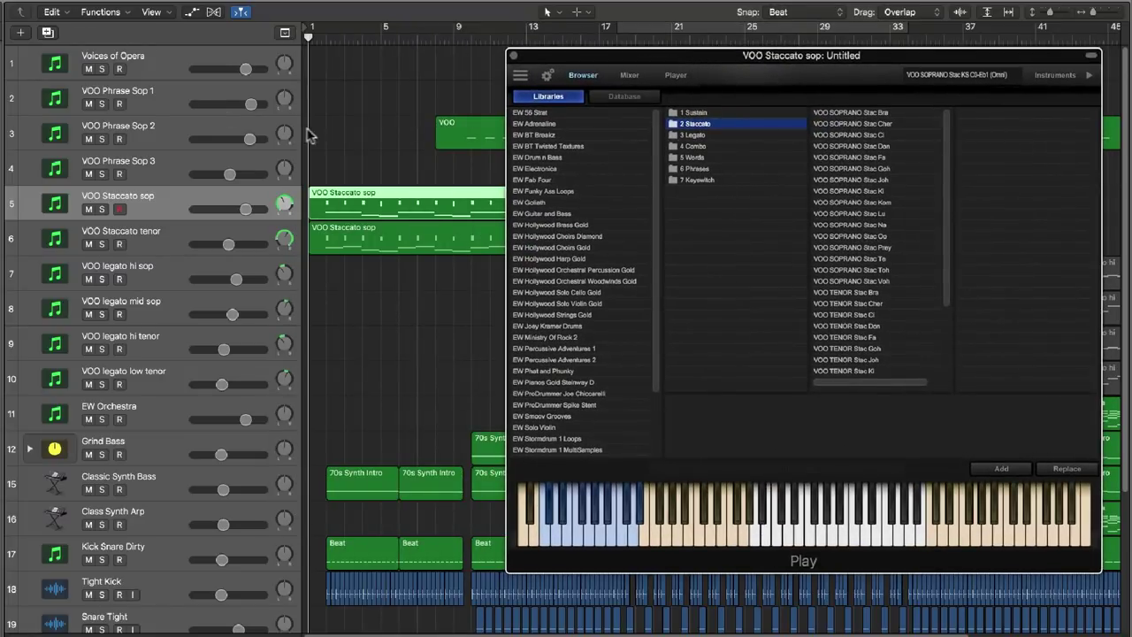
key(r)
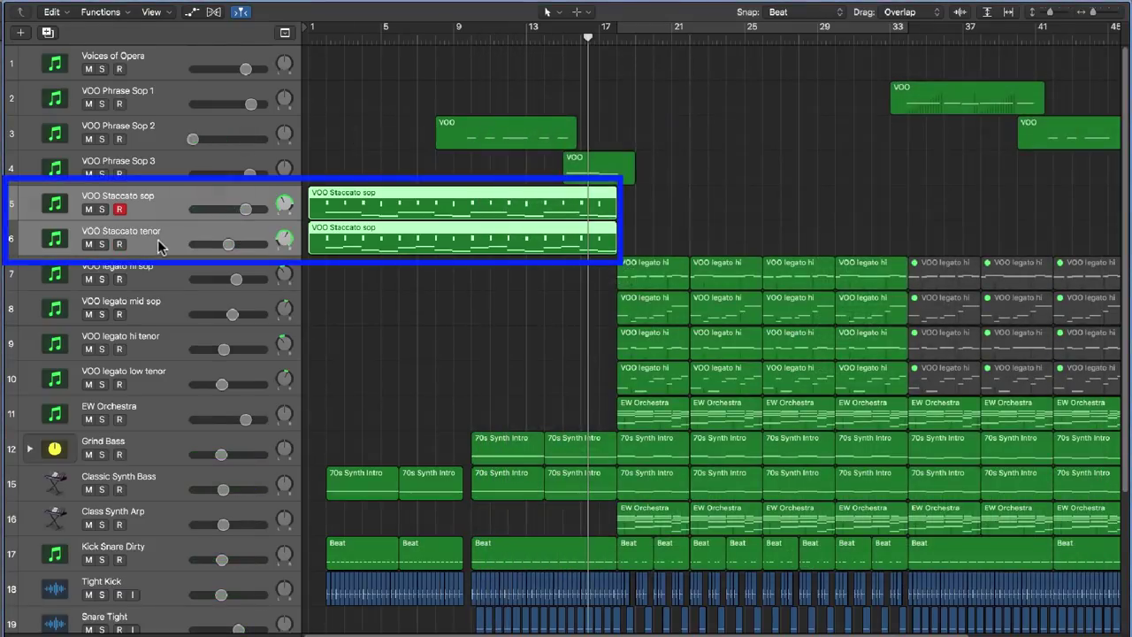
click(376, 285)
double_click(369, 203)
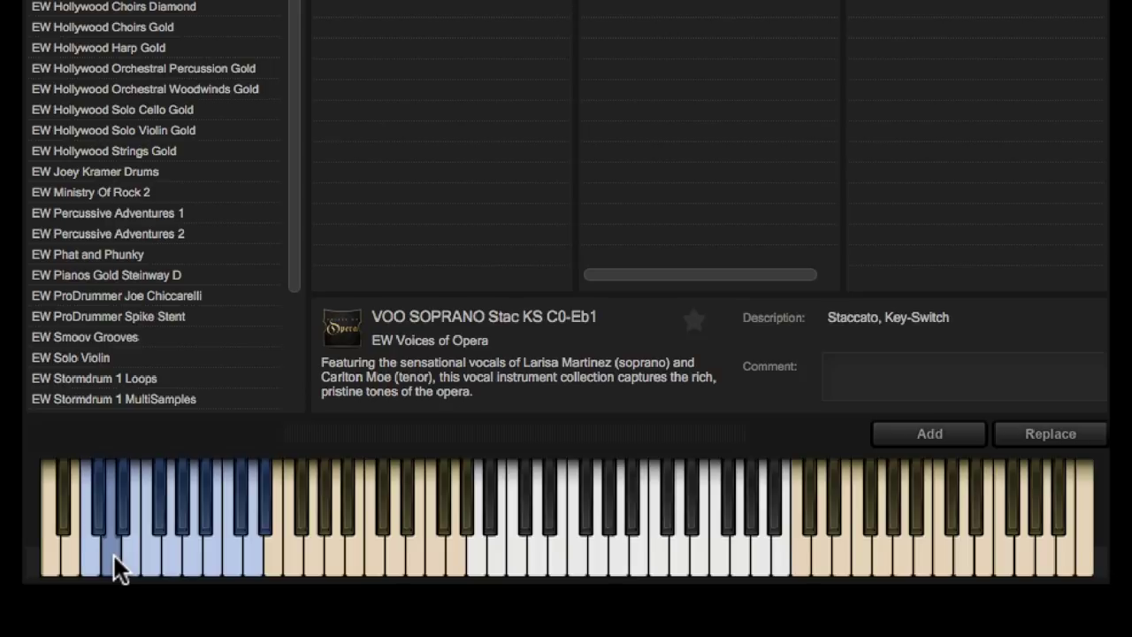
Step: Trigger several keyswitches of the soprano staccato patch and reselect VOO SOPRANO Stac KS C0-Eb1 from the Keyswitch folder
click(147, 558)
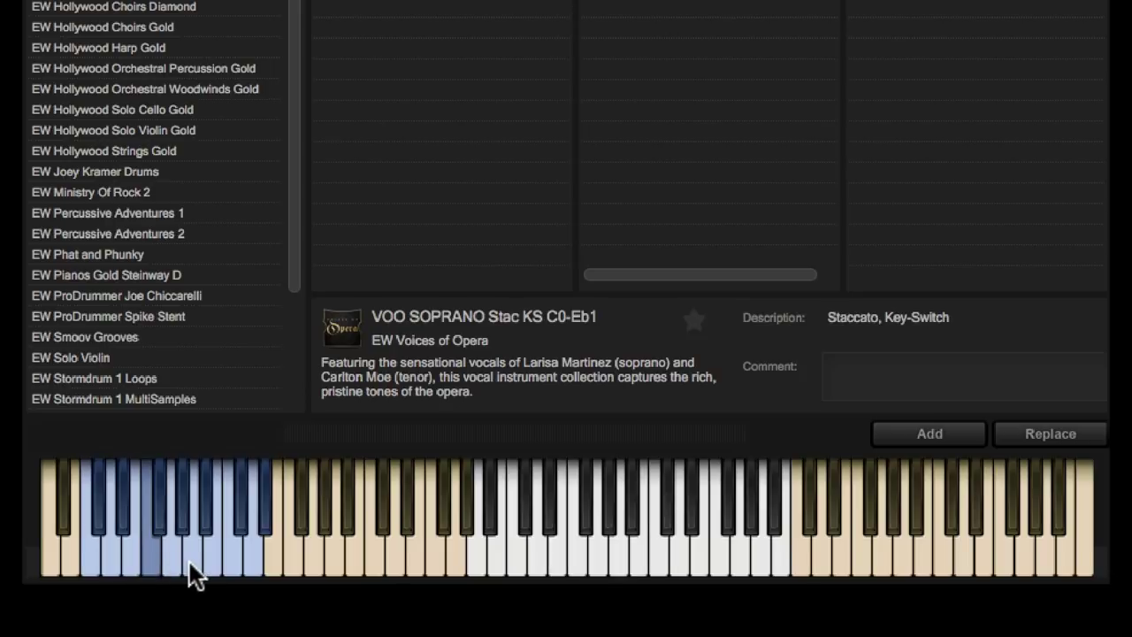
click(190, 561)
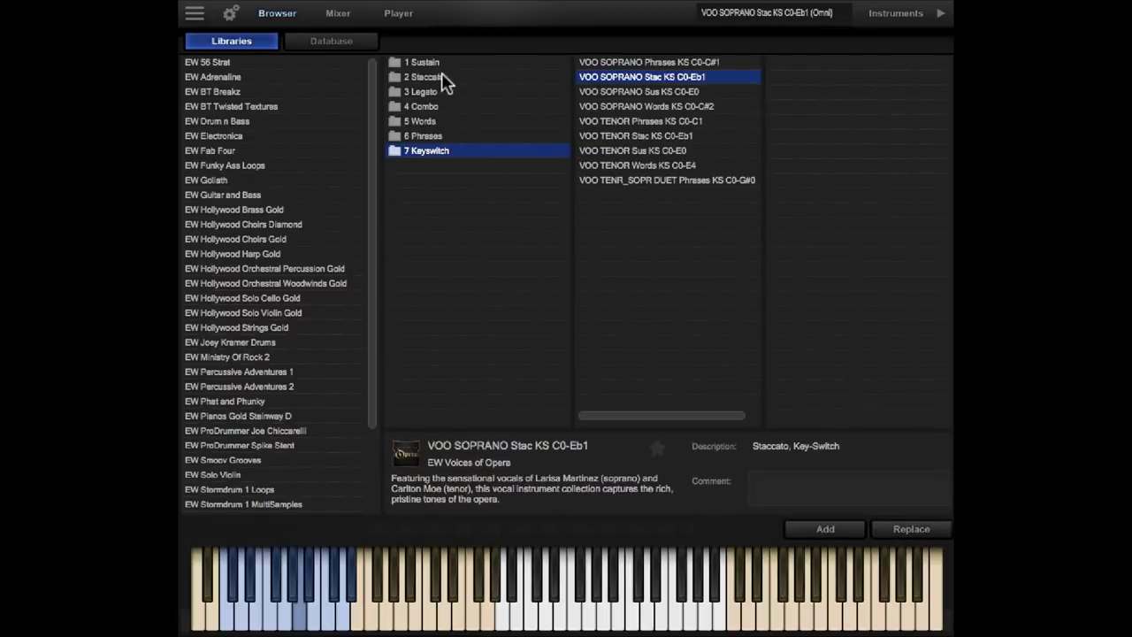
click(444, 78)
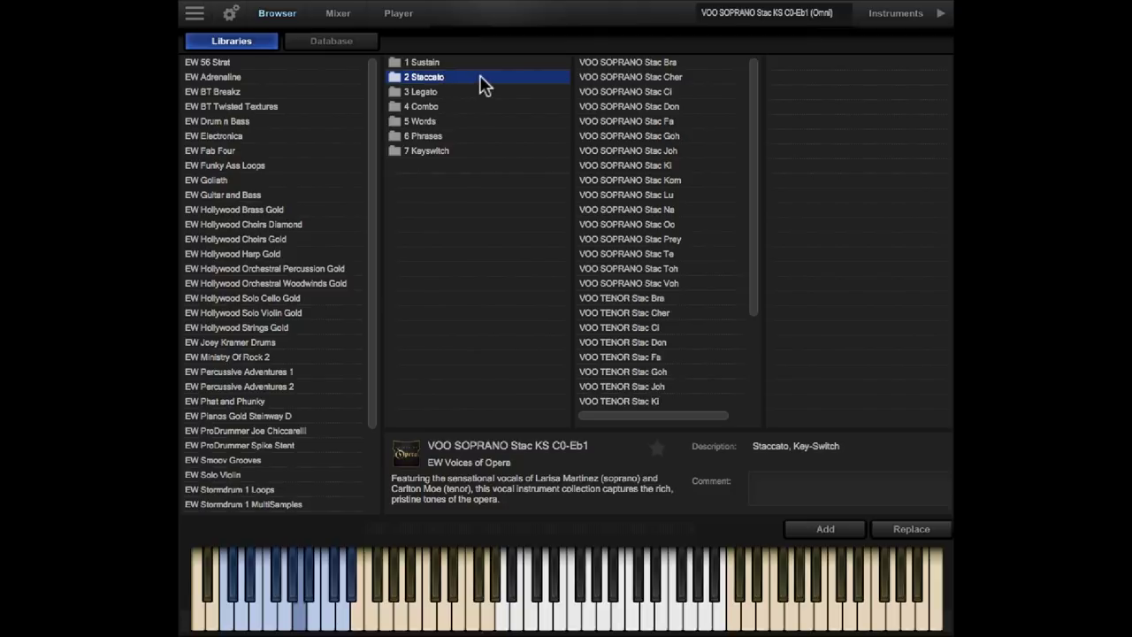
click(456, 154)
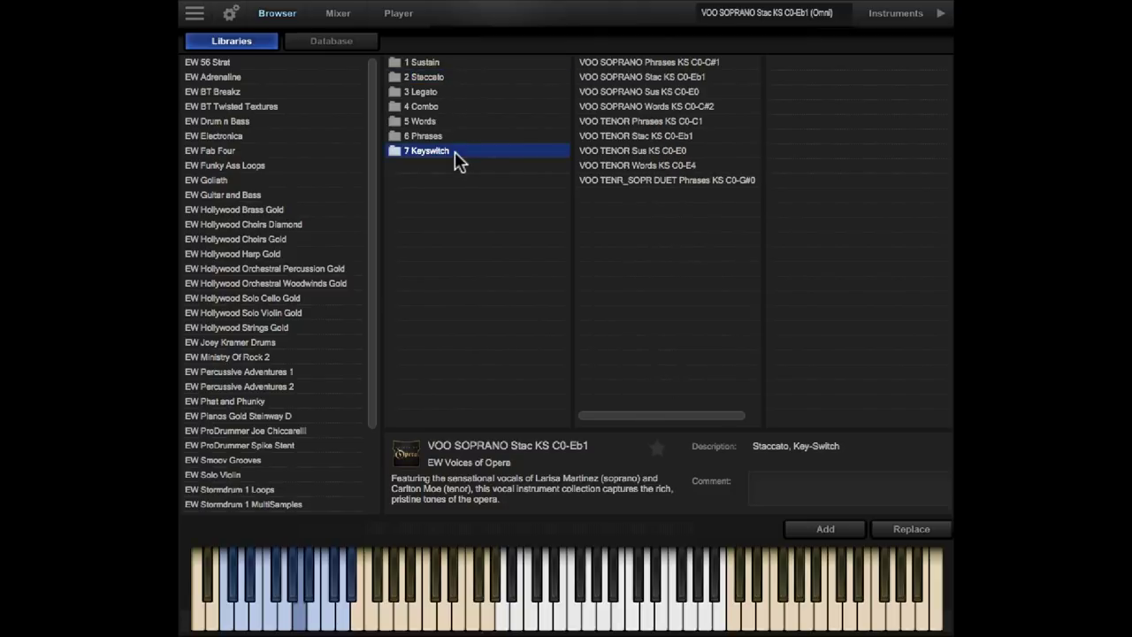
click(711, 80)
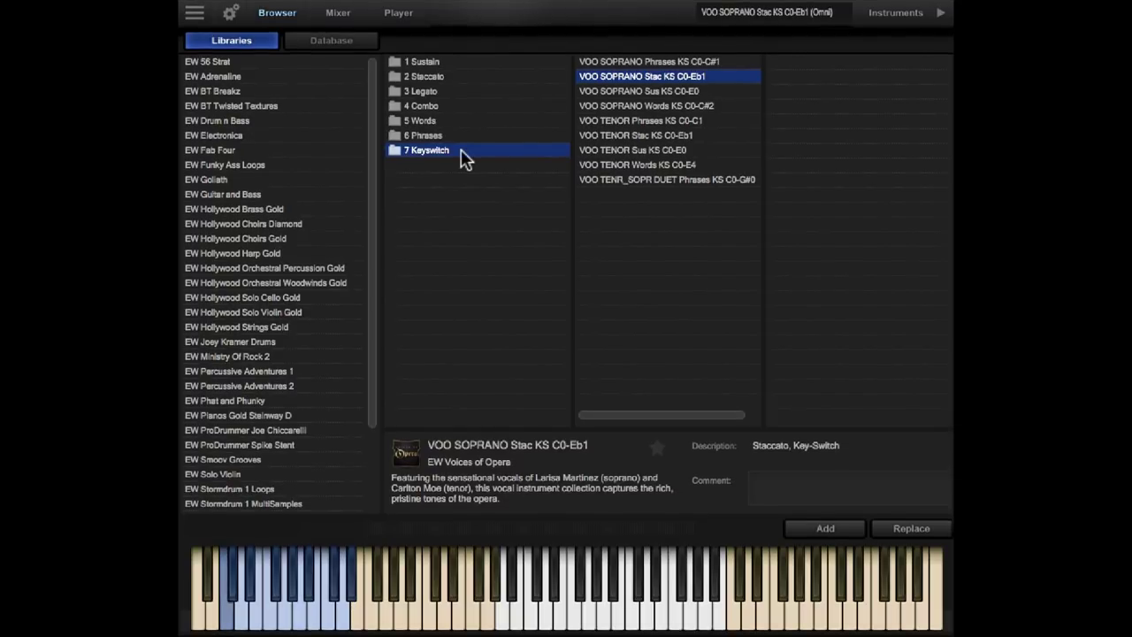
Step: Compare the VOO SOPRANO Ah Legato and VOO SOPRANO Ah Legato MOD patches in the Legato folder
click(458, 97)
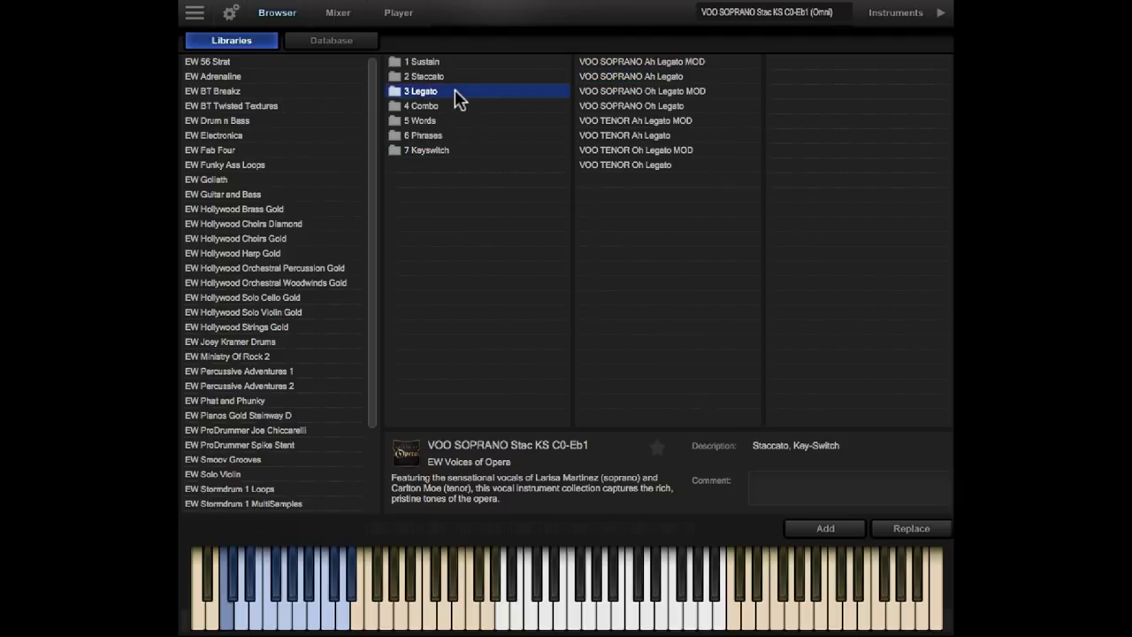
click(707, 77)
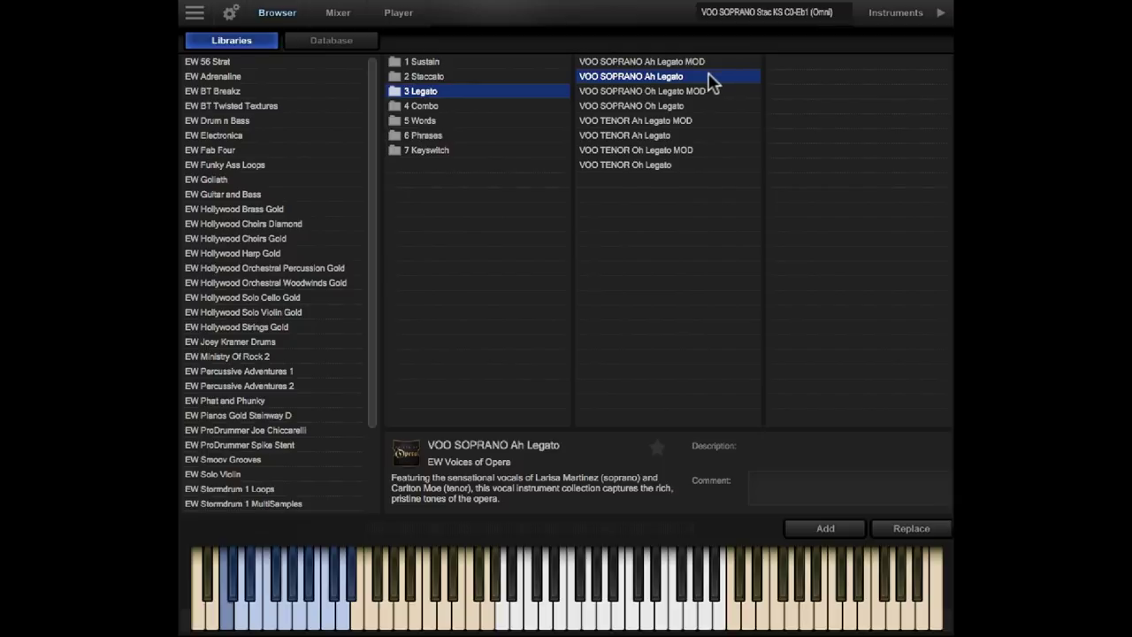
click(718, 60)
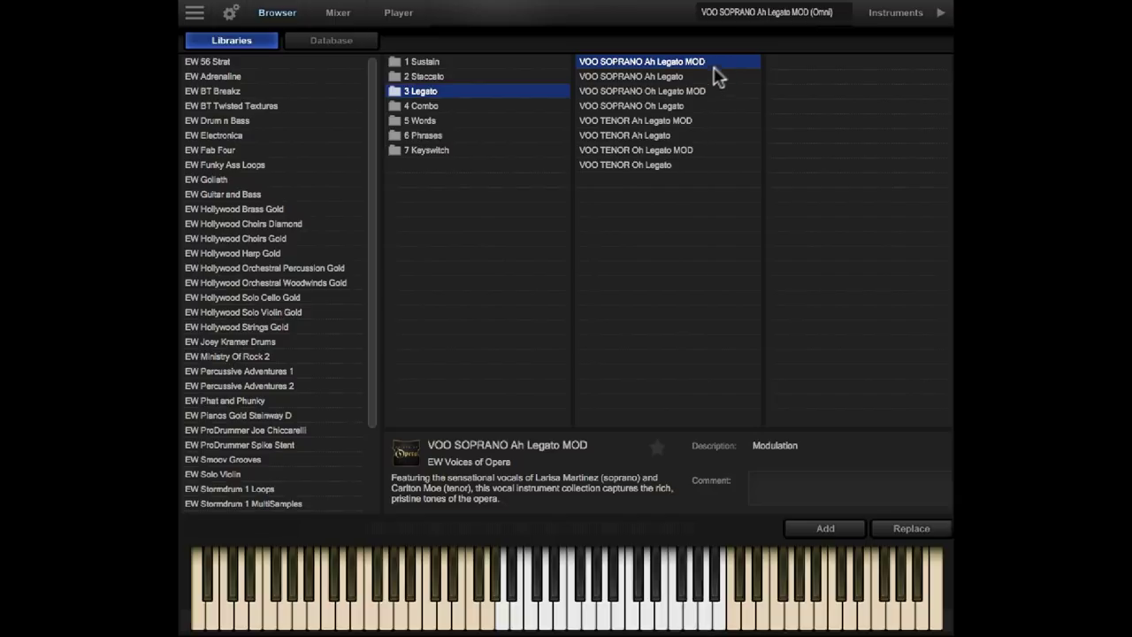
click(708, 76)
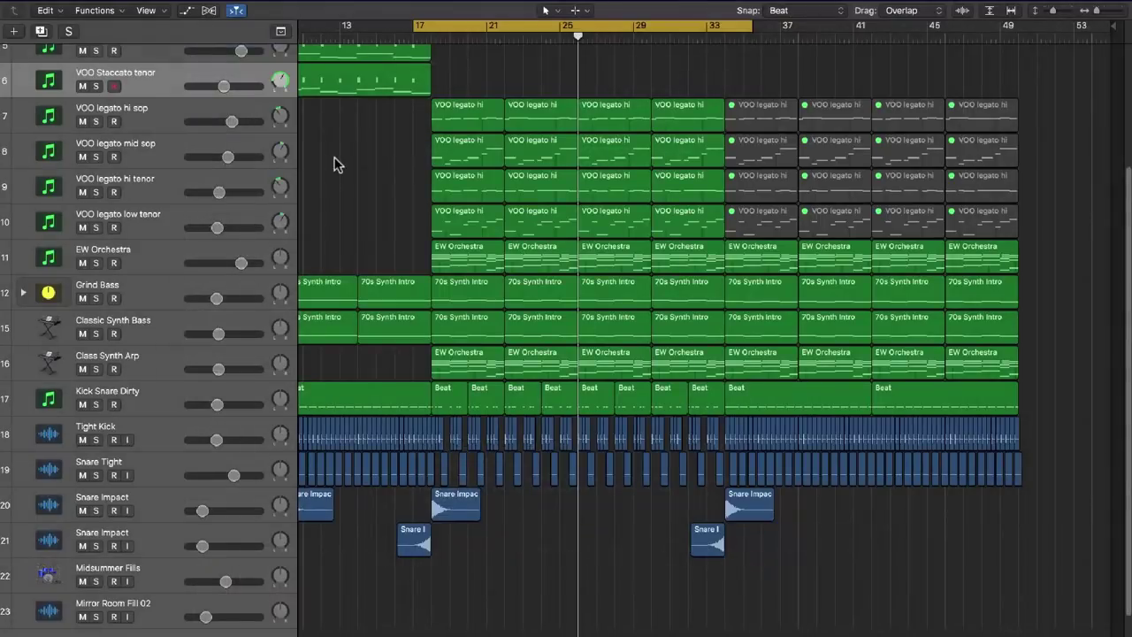
Step: Select the four VOO legato tracks, open their regions together in the piano roll and play them back
click(163, 117)
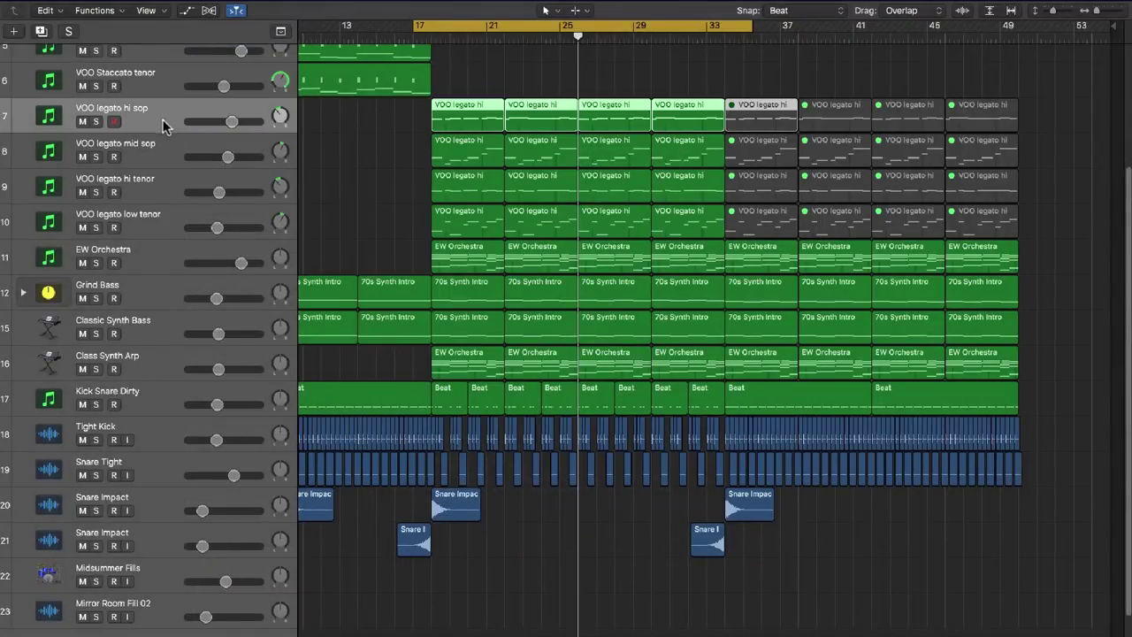
shift+click(166, 216)
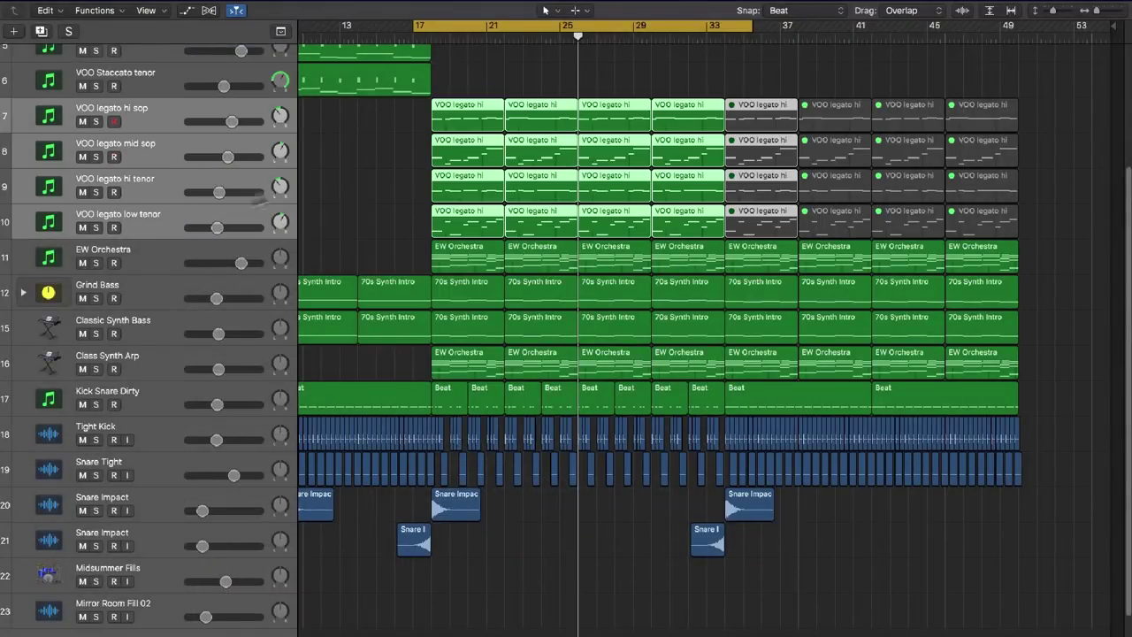
double_click(456, 119)
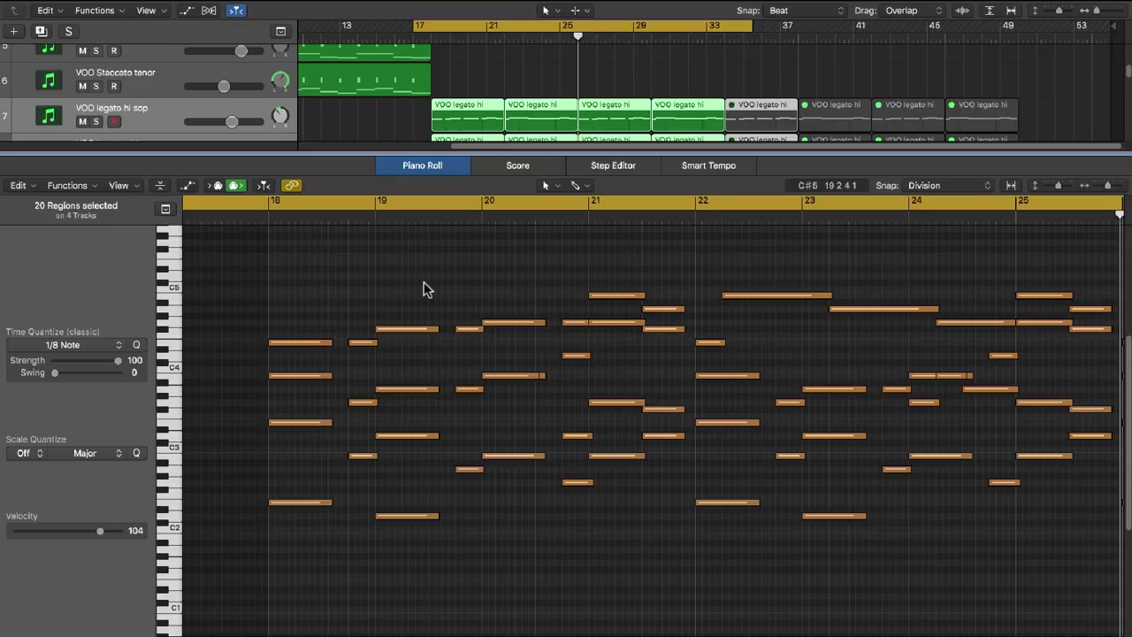
key(shift+space)
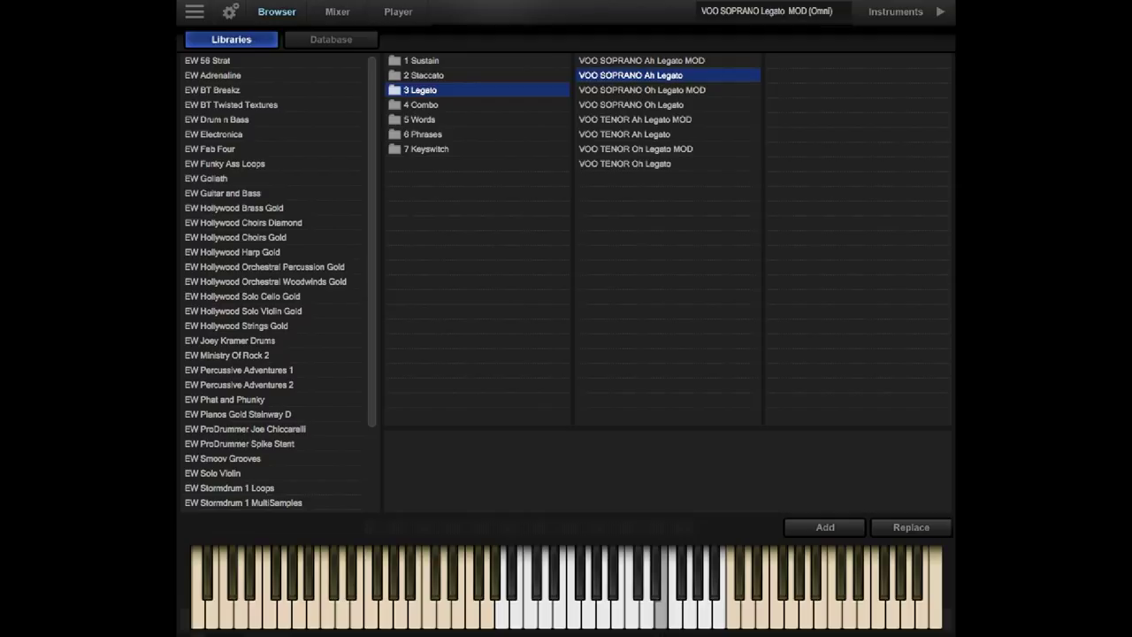
Step: Load VOO SOPRANO Legato MOD and VOO SOPRANO Sus MOD in turn from the Combo folder
click(449, 105)
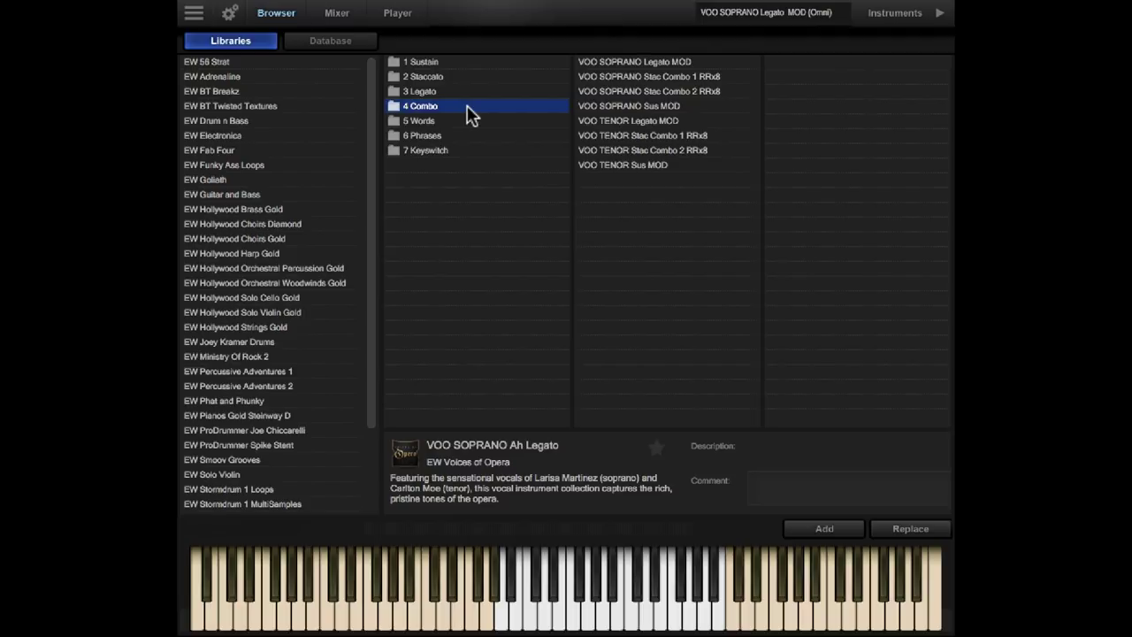
click(716, 62)
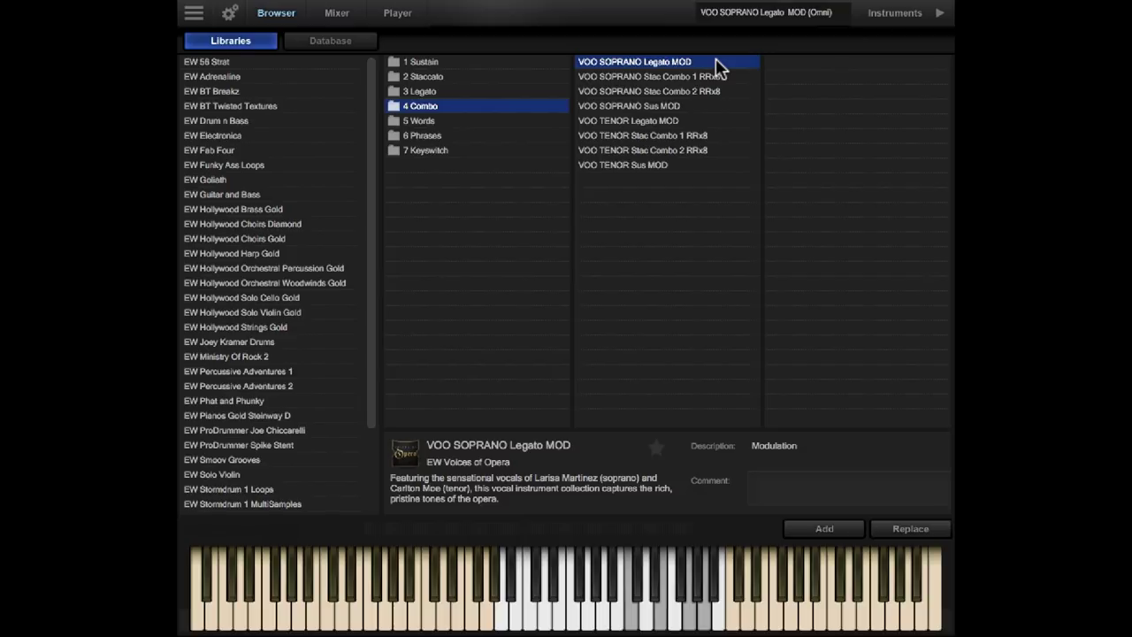
click(695, 107)
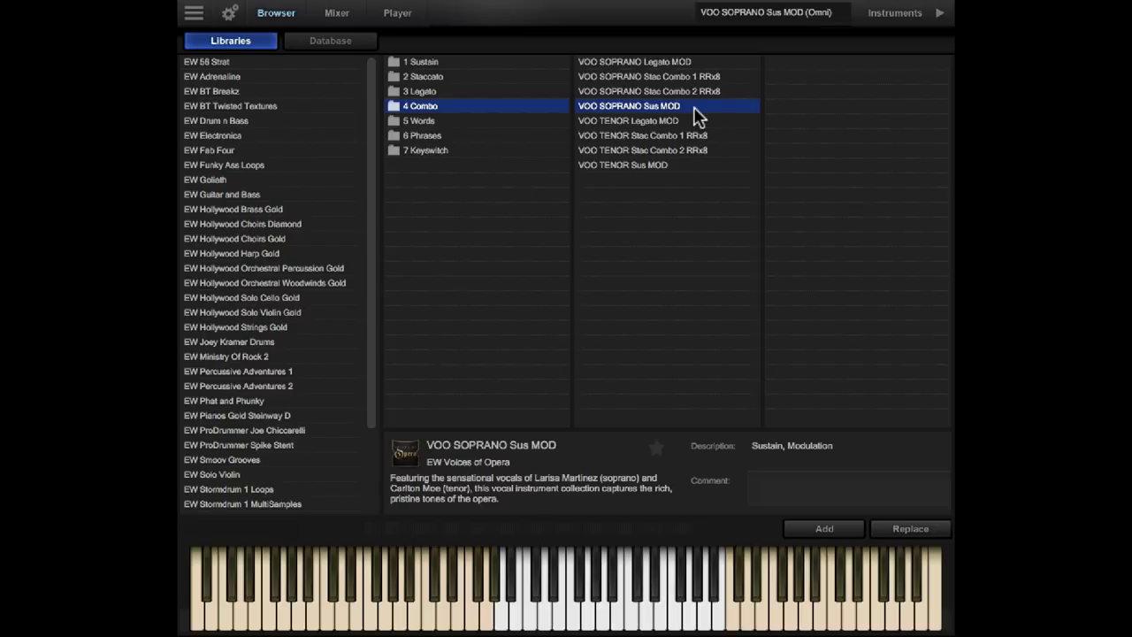
Step: Load VOO SOPRANO Stac Combo 1 RRx8, followed by the soprano Amore, Cielo and Fortuna patches from the Words folder
double_click(732, 78)
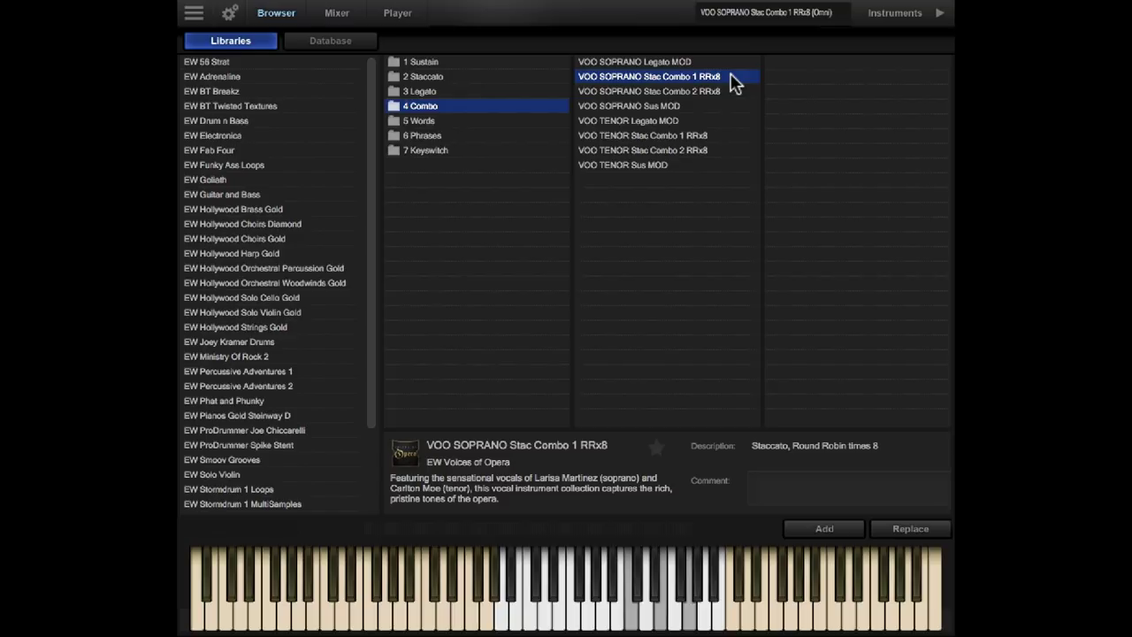
click(450, 119)
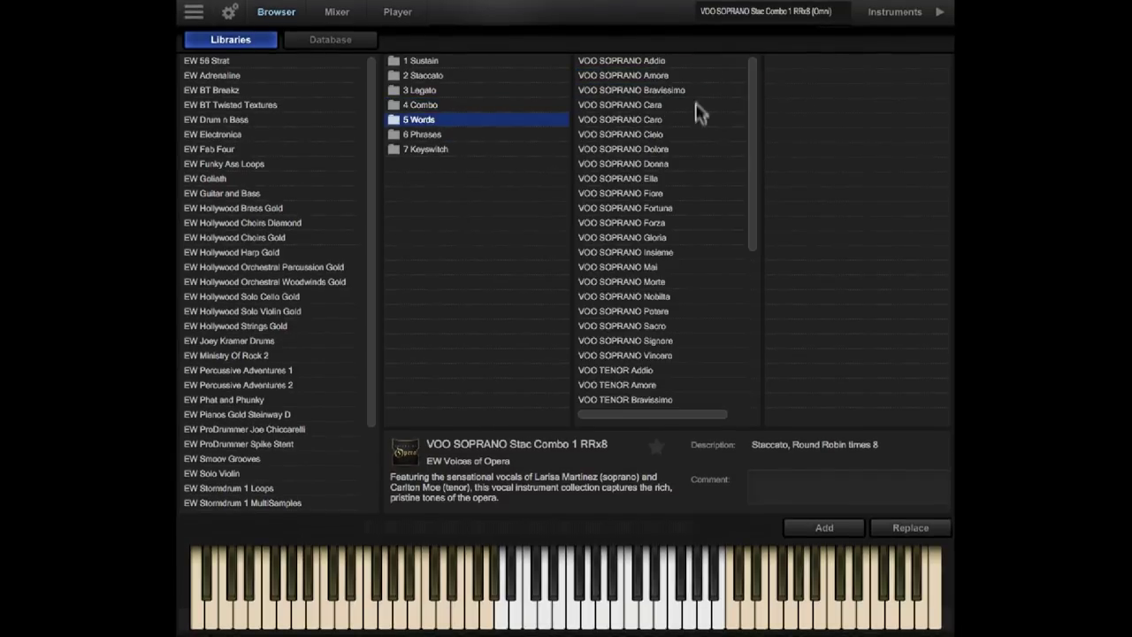
click(687, 61)
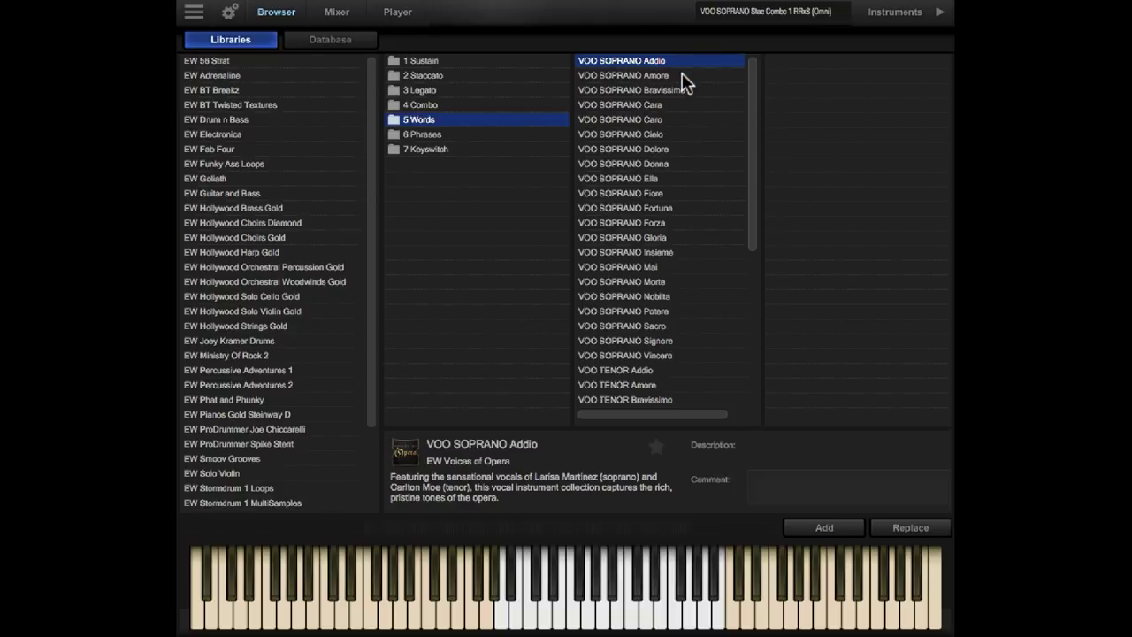
click(681, 78)
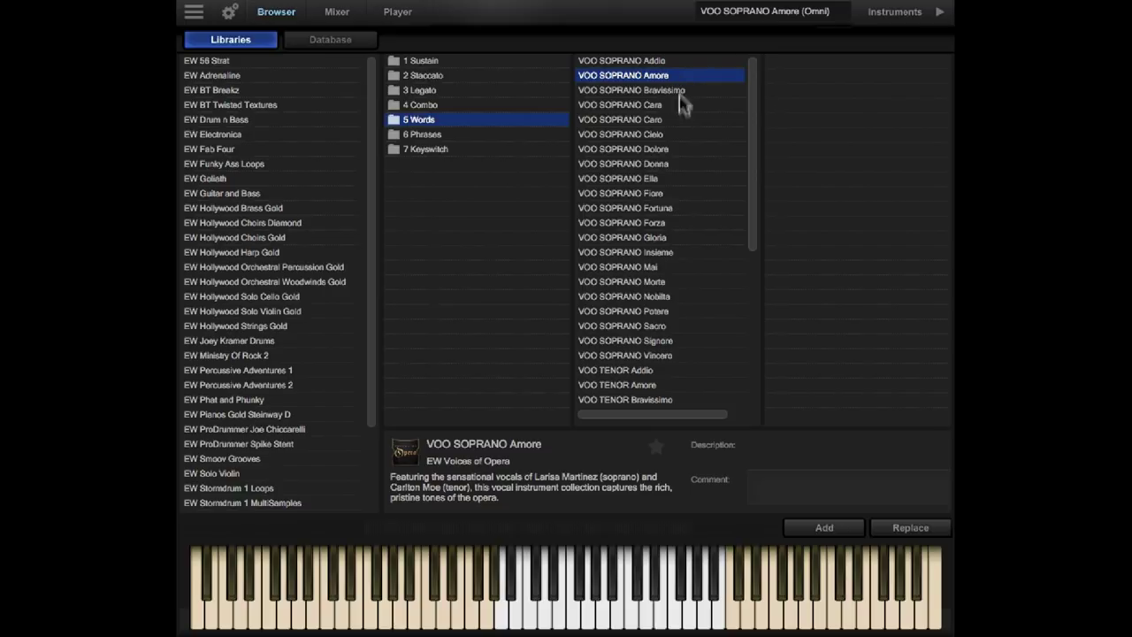
click(682, 136)
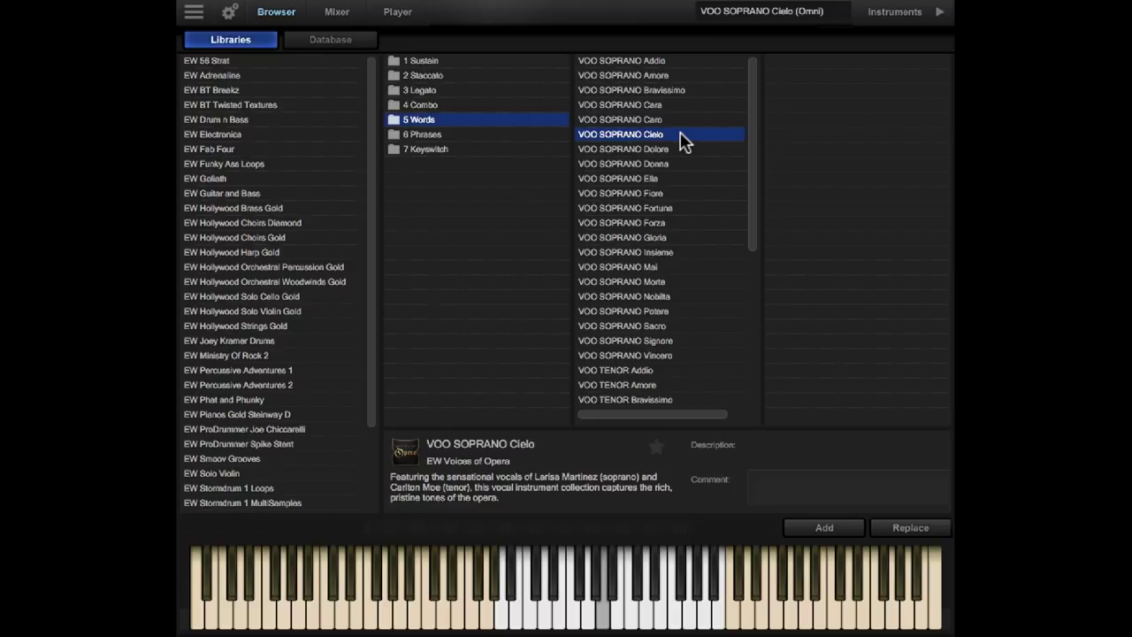
click(687, 209)
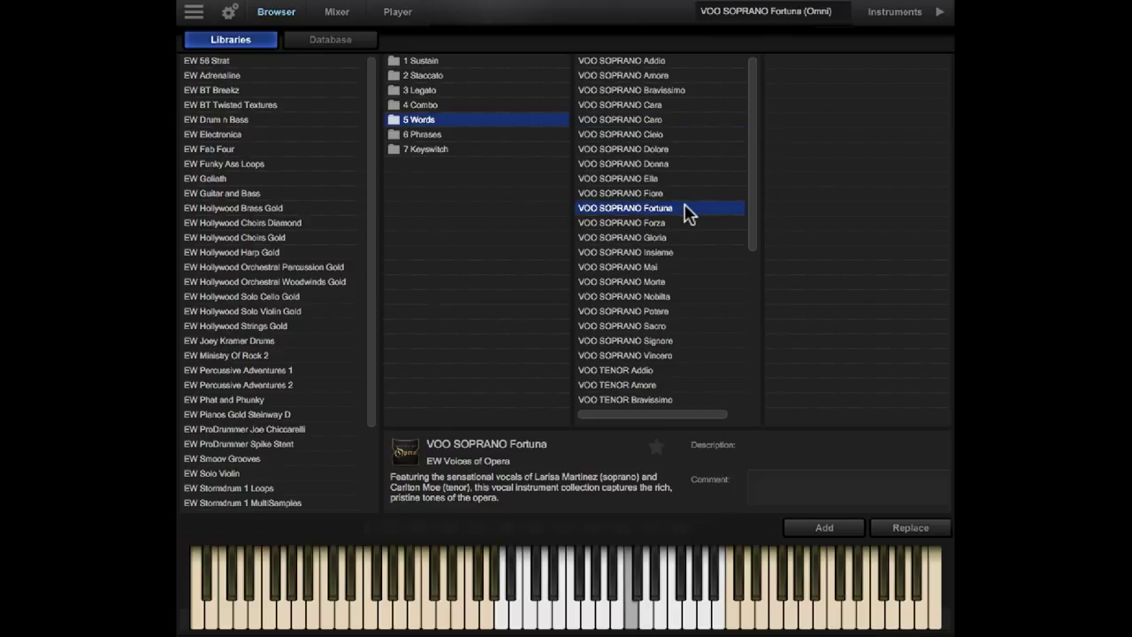
Step: Load VOO TENOR Forza from the Words folder and VOO SOPRANO Words KS C0-C#2 from the Keyswitch folder
scroll(688, 215, down, 5)
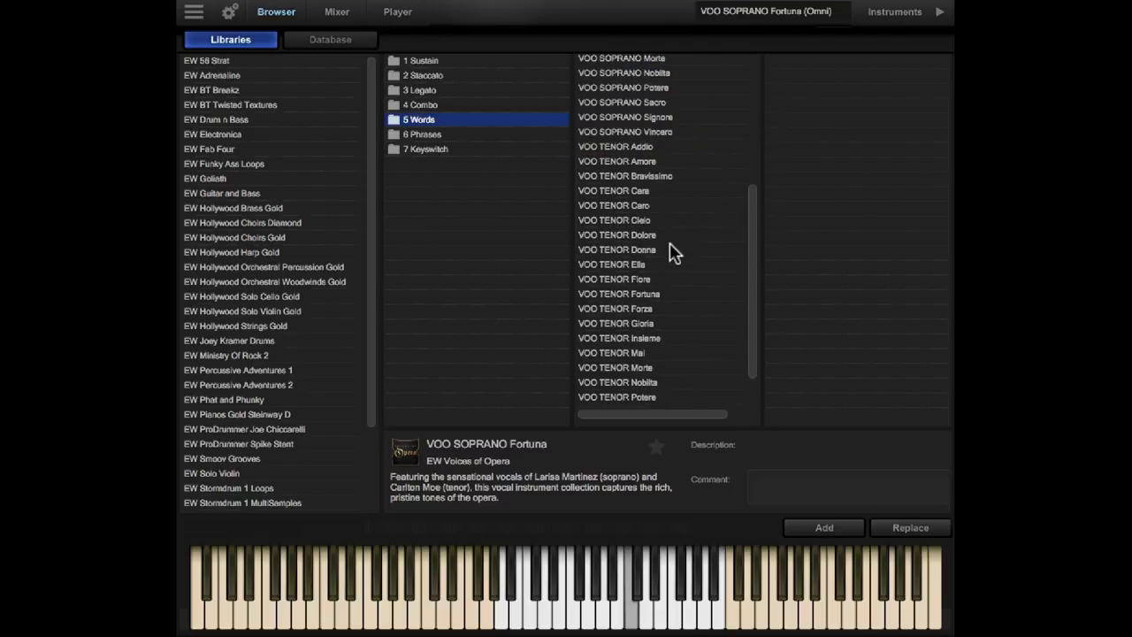
click(668, 309)
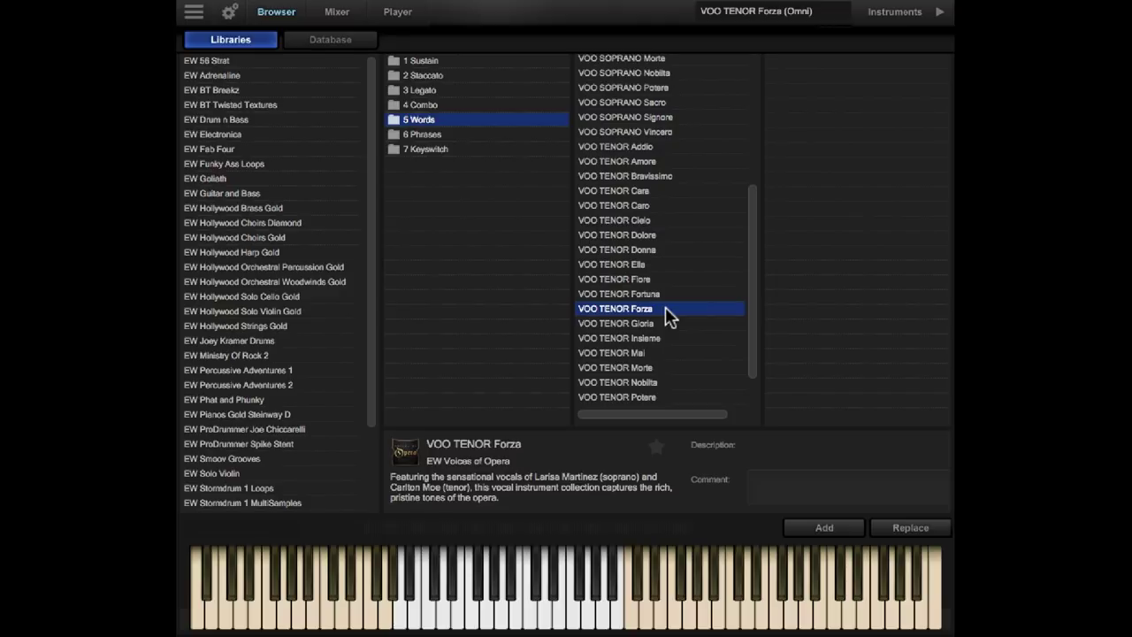
click(483, 148)
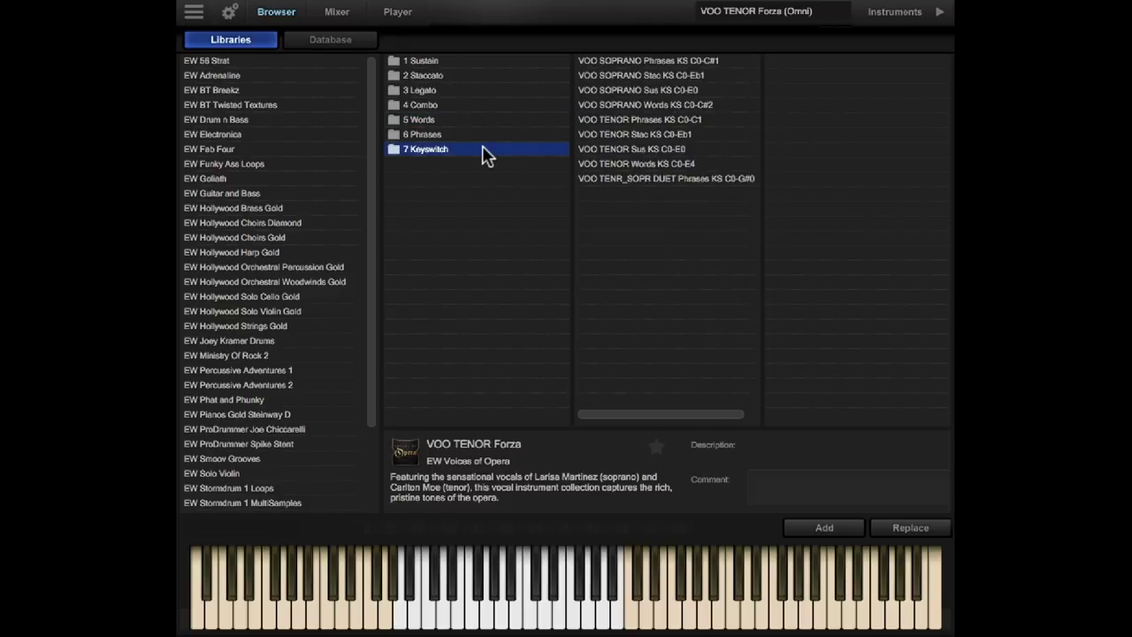
click(737, 105)
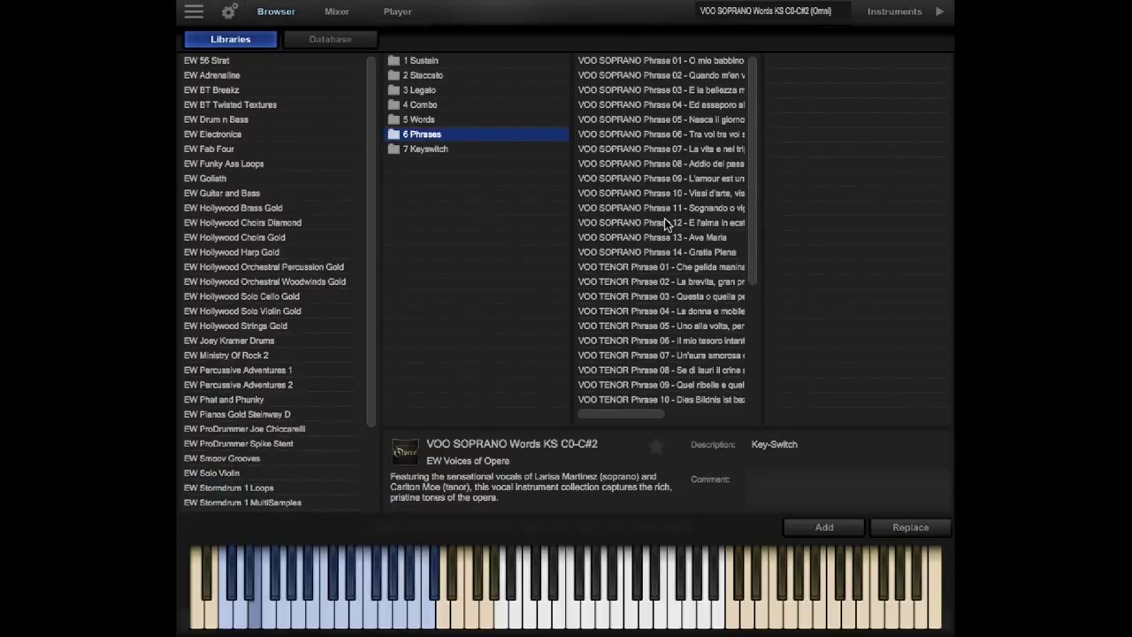
Step: Load VOO SOPRANO Phrase 03 and VOO TENOR Phrase 03 in turn and browse the remaining tenor phrases
click(714, 89)
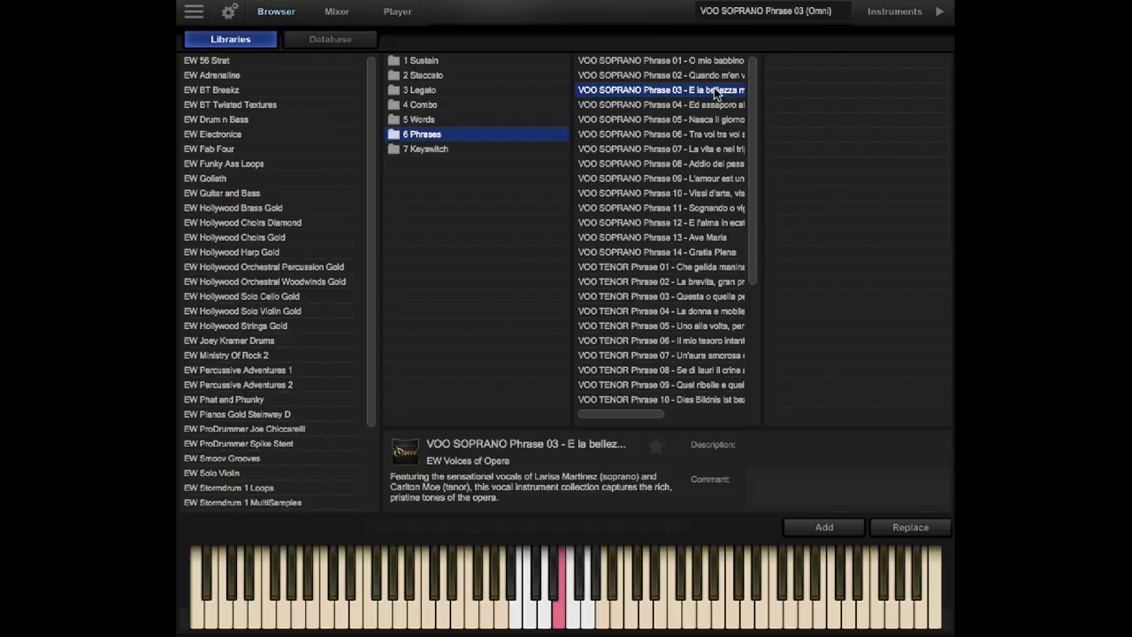
click(690, 297)
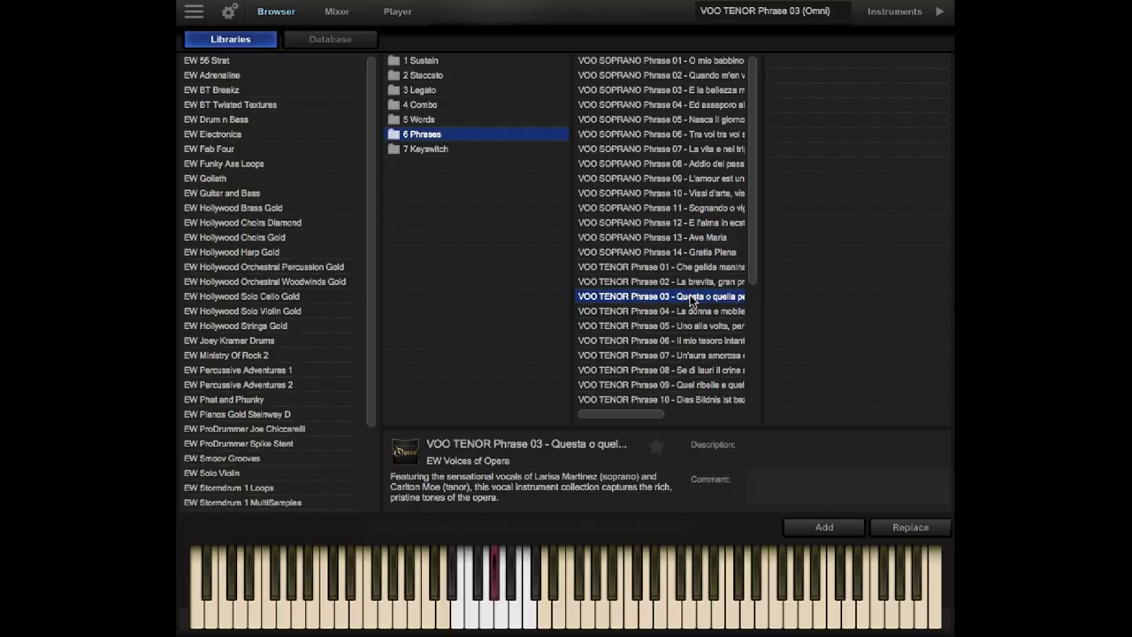
scroll(690, 301, down, 4)
click(712, 296)
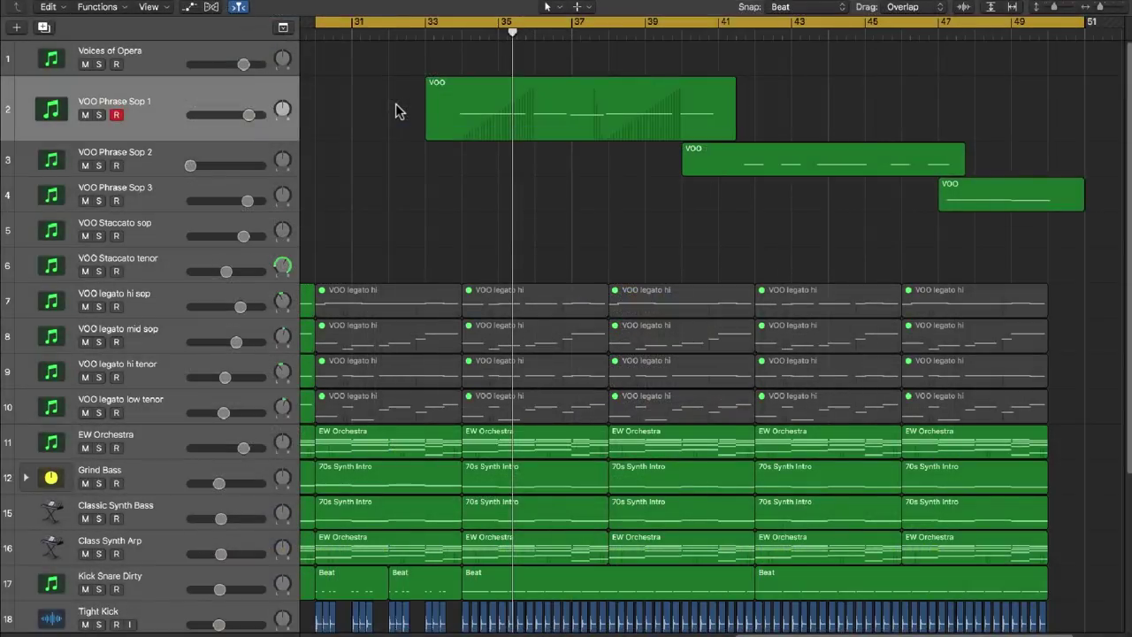
Step: Select the regions on the three VOO Phrase Sop tracks, play the song section and clear the selection
drag(396, 104, 955, 238)
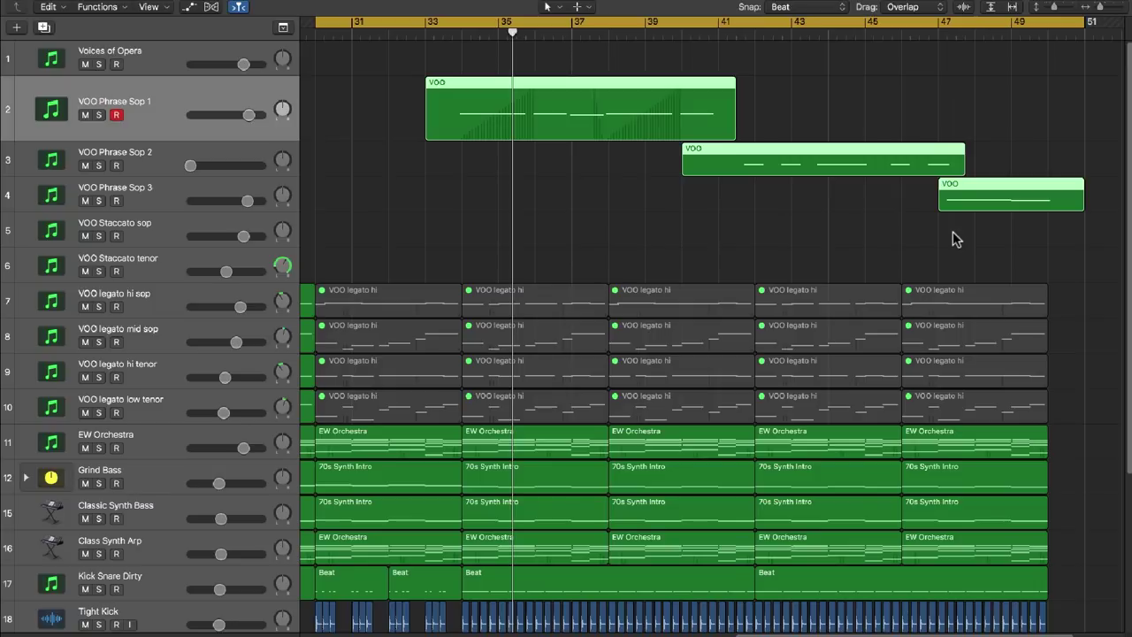
key(space)
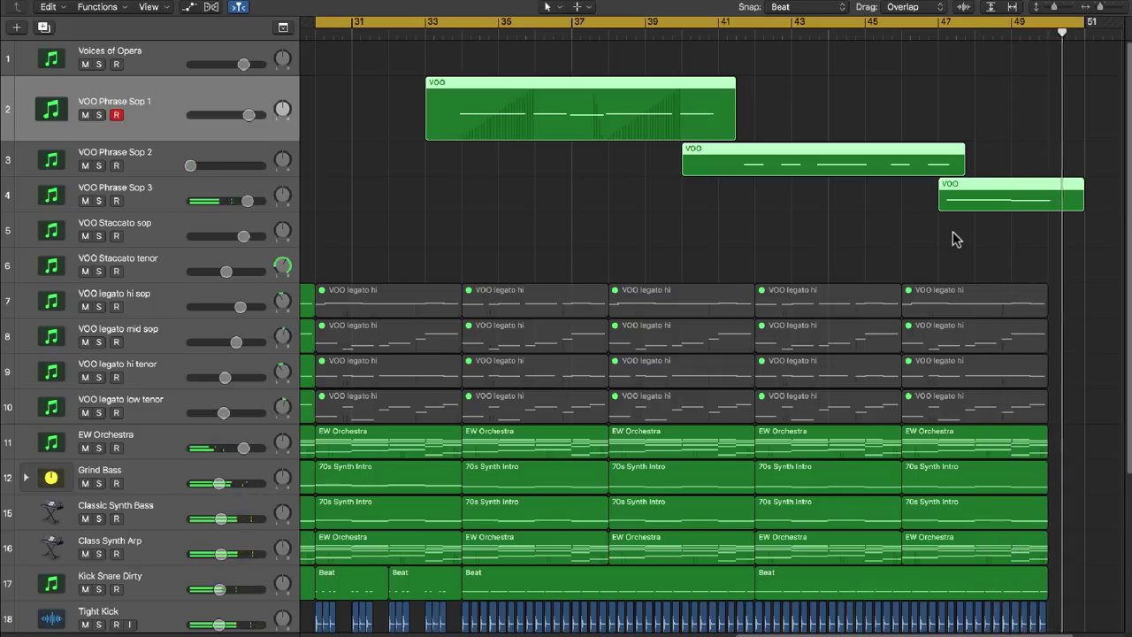
click(546, 182)
Step: Solo VOO Phrase Sop 1, open its region in the piano roll and play it back with its controller curve in view
click(528, 126)
click(98, 115)
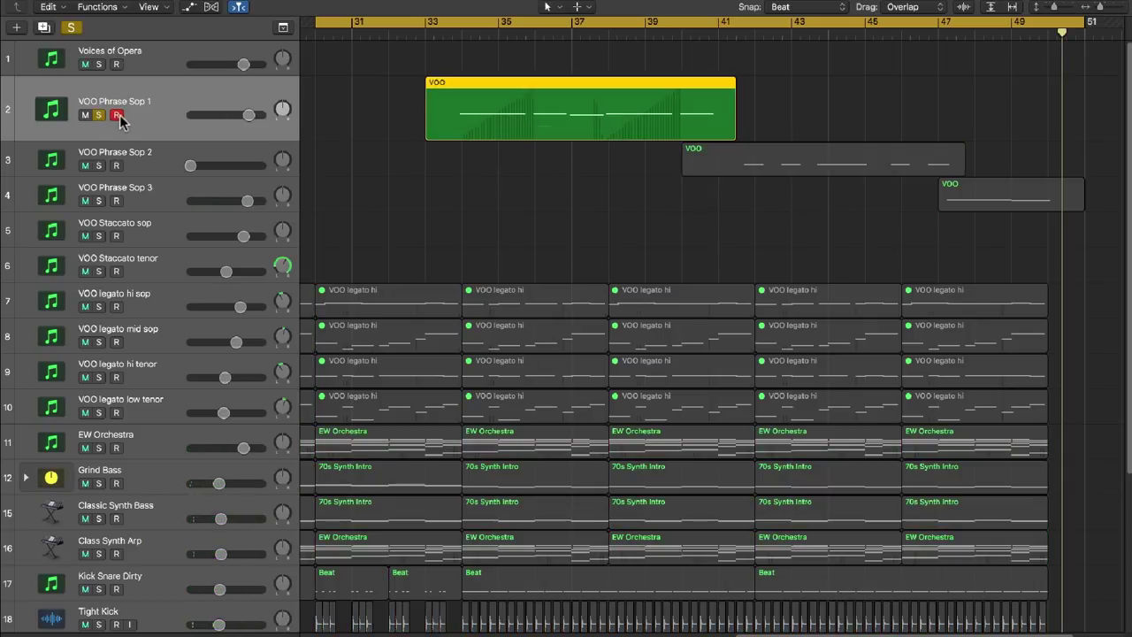
key(e)
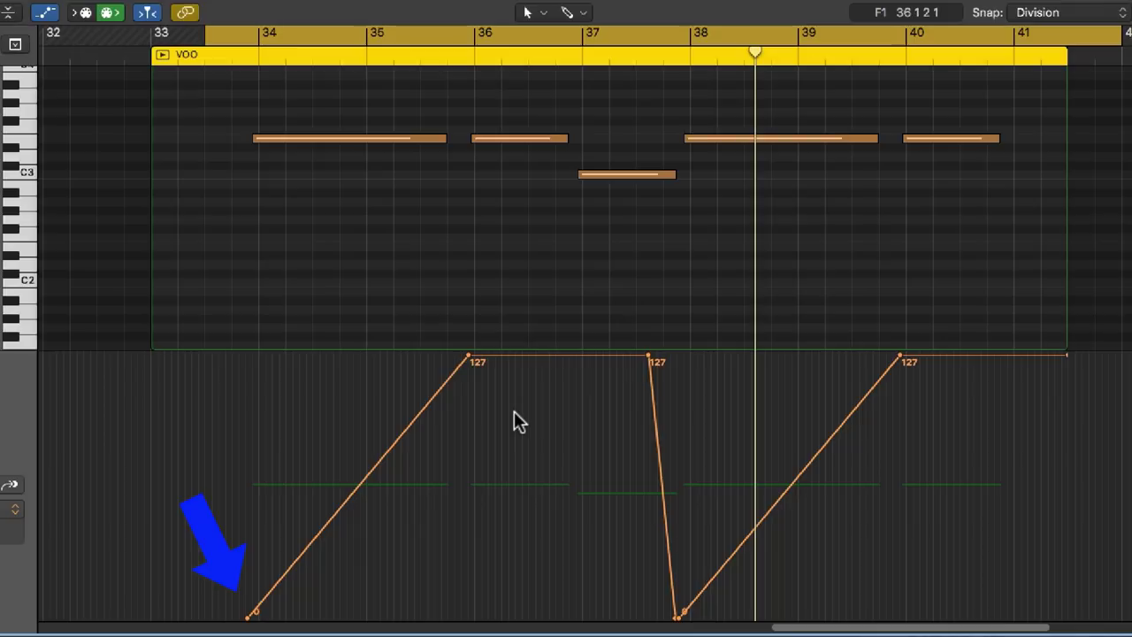
key(space)
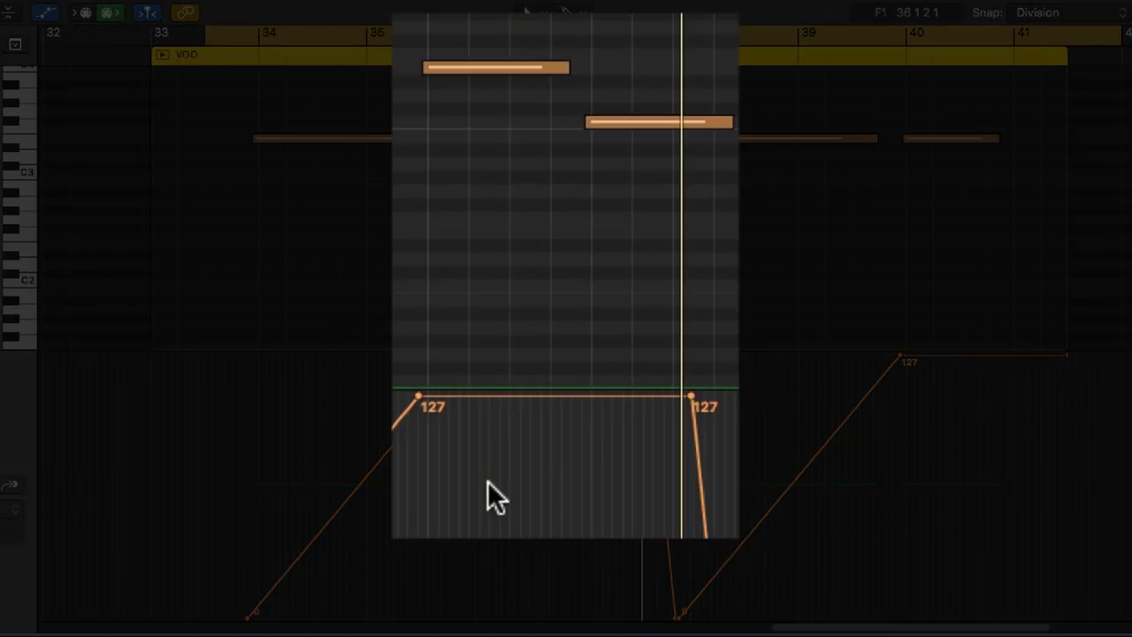
drag(537, 357, 519, 371)
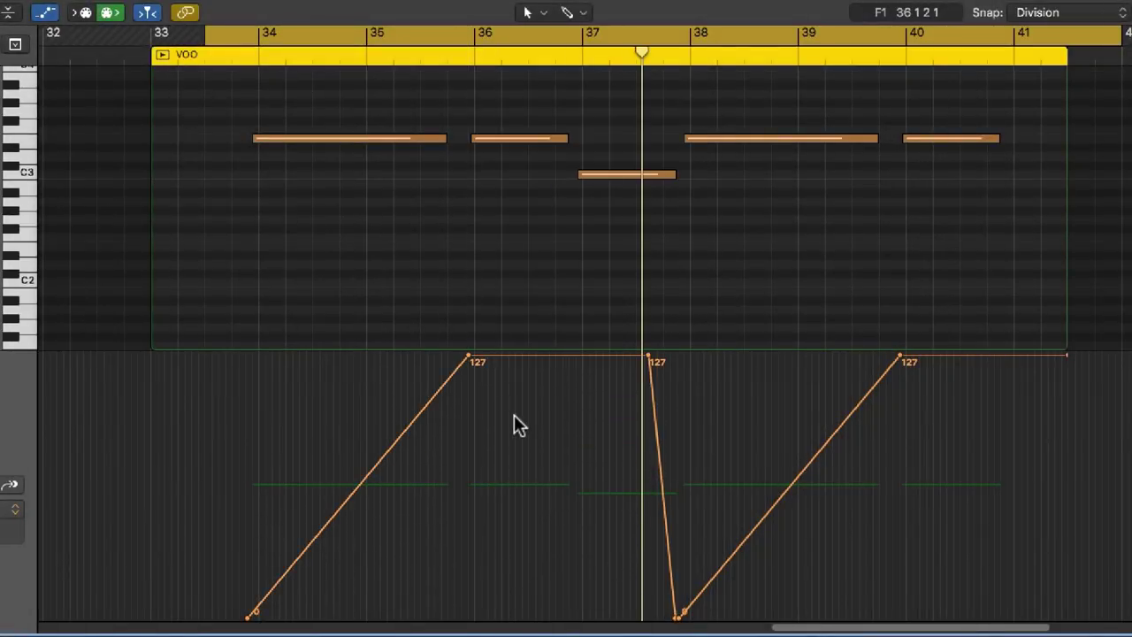
drag(523, 354, 519, 473)
key(space)
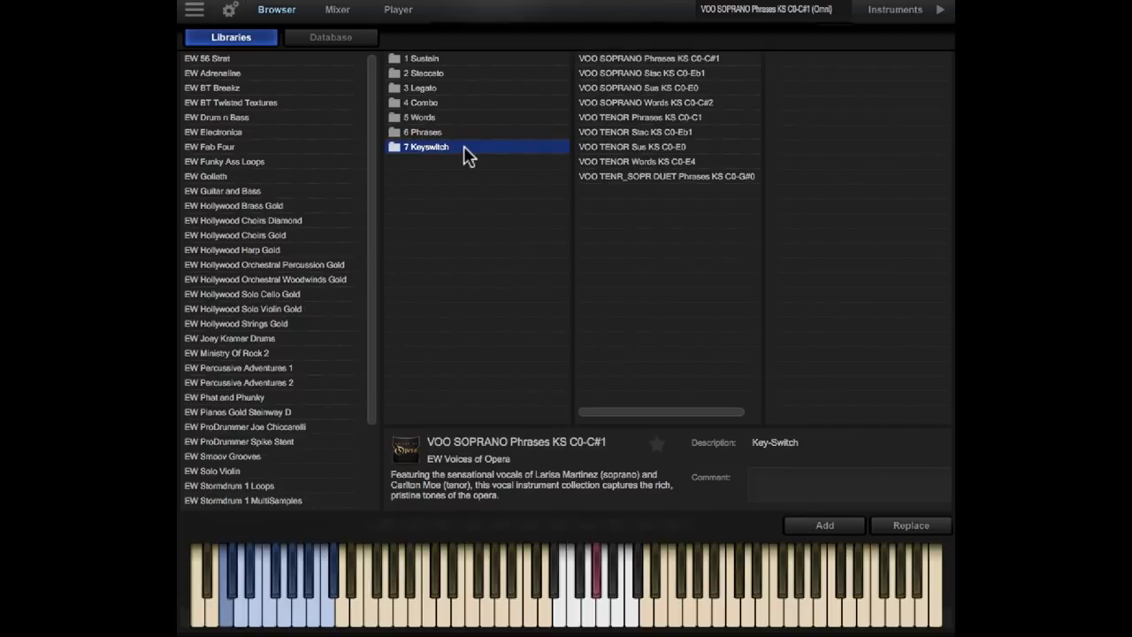
Step: Browse the soprano Stac, Words and Phrases, tenor Phrases and tenor-soprano duet Phrases patches in the Keyswitch folder
click(720, 72)
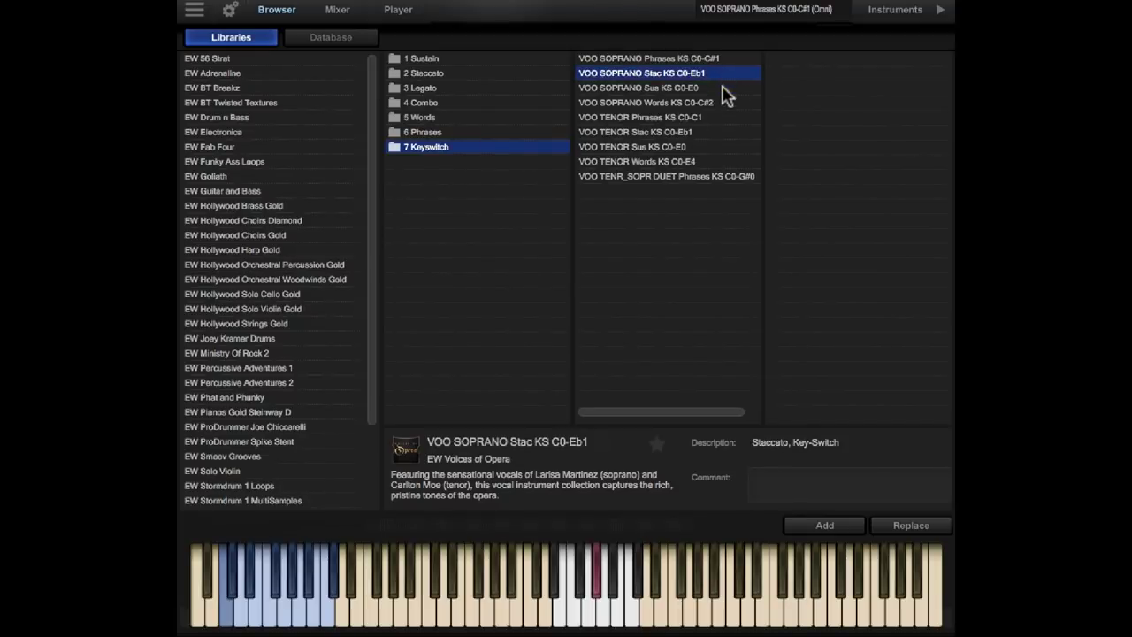
click(729, 103)
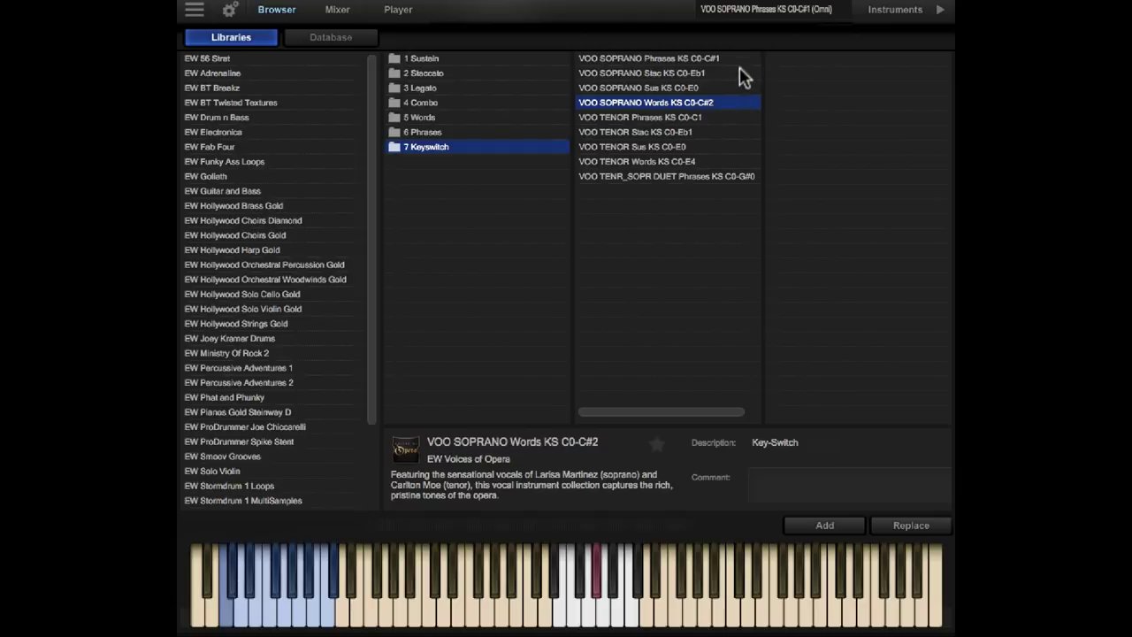
click(728, 60)
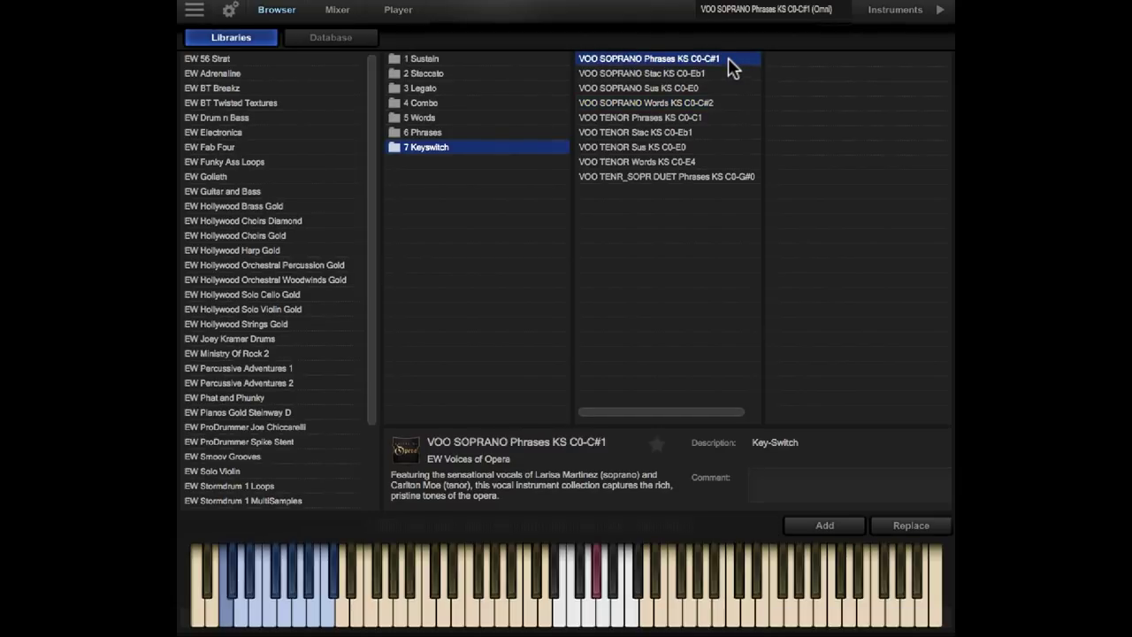
click(718, 118)
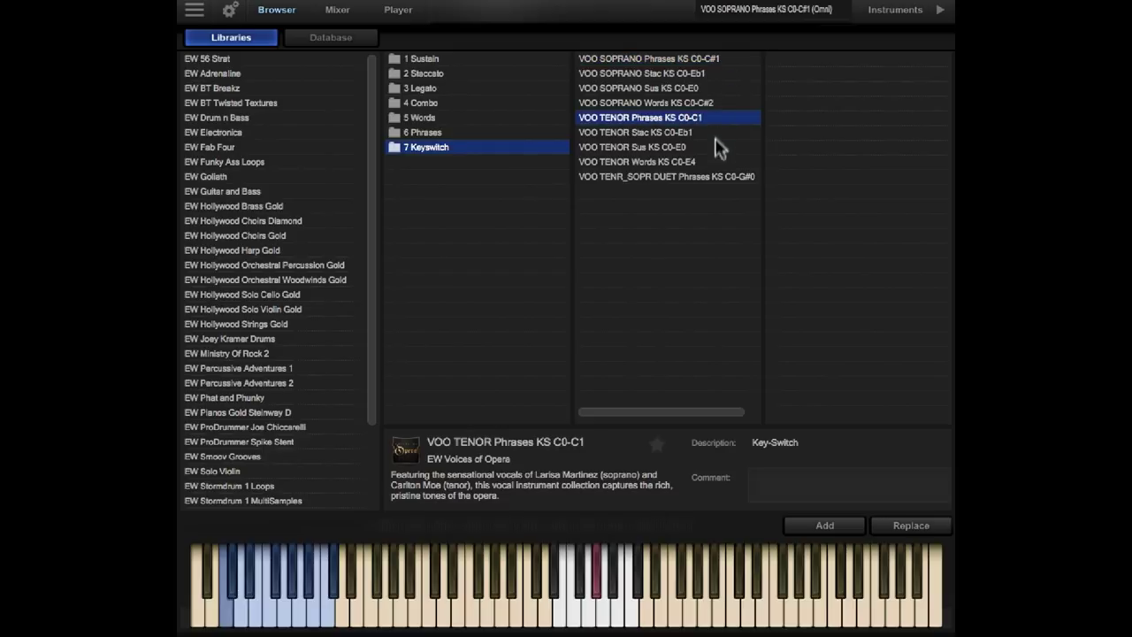
click(714, 177)
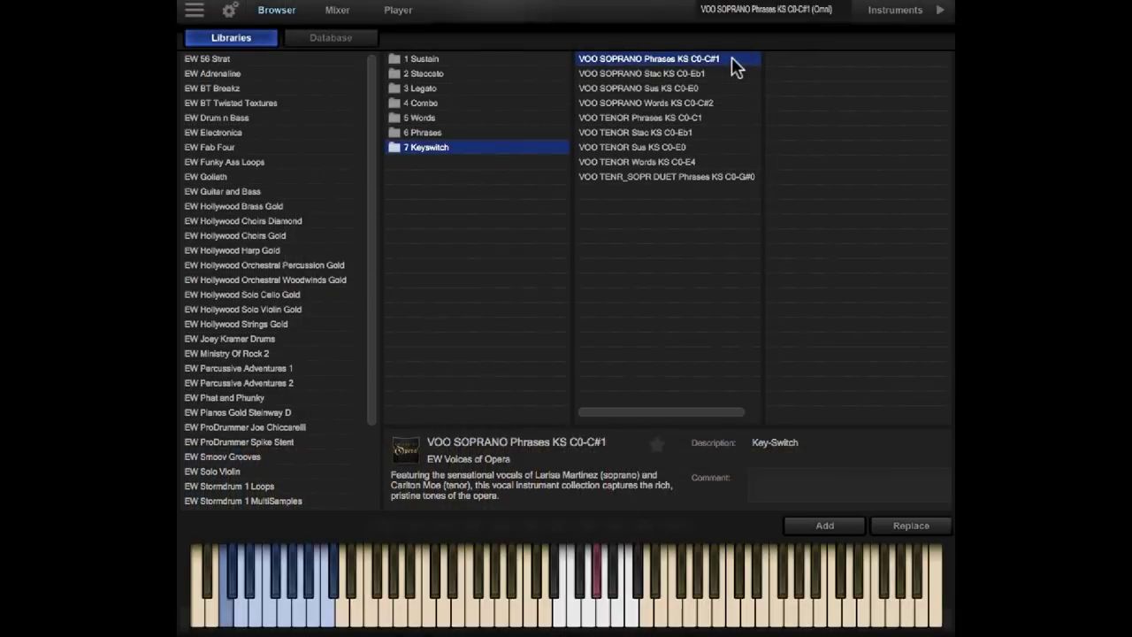
Step: Load VOO SOPRANO Sus KS C0-E0 and open the instrument's player view
click(712, 90)
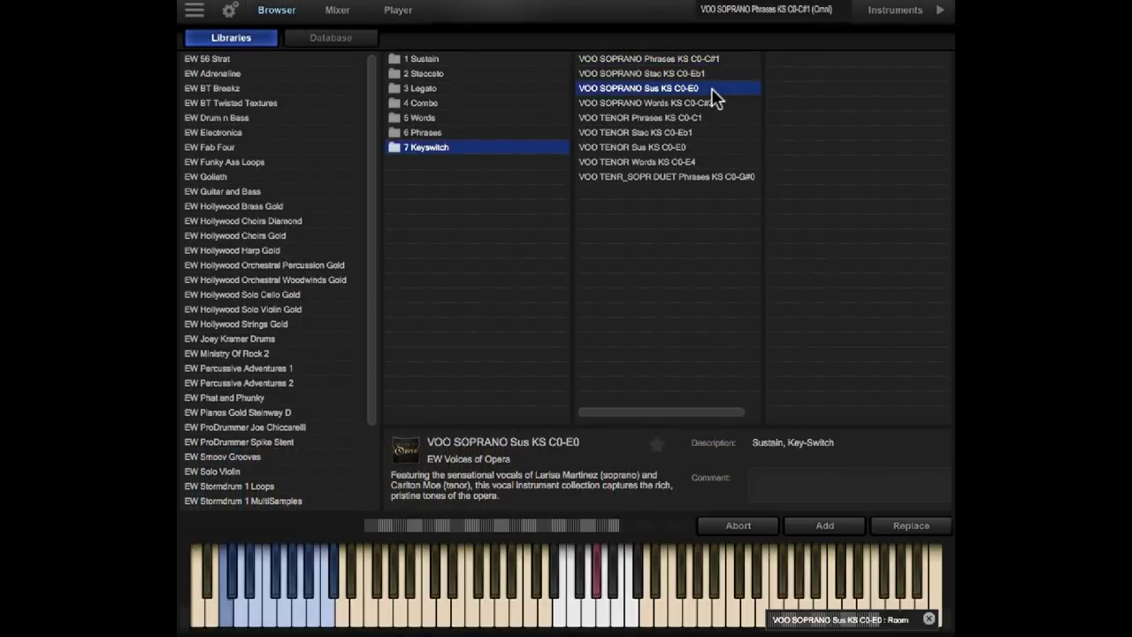
click(542, 59)
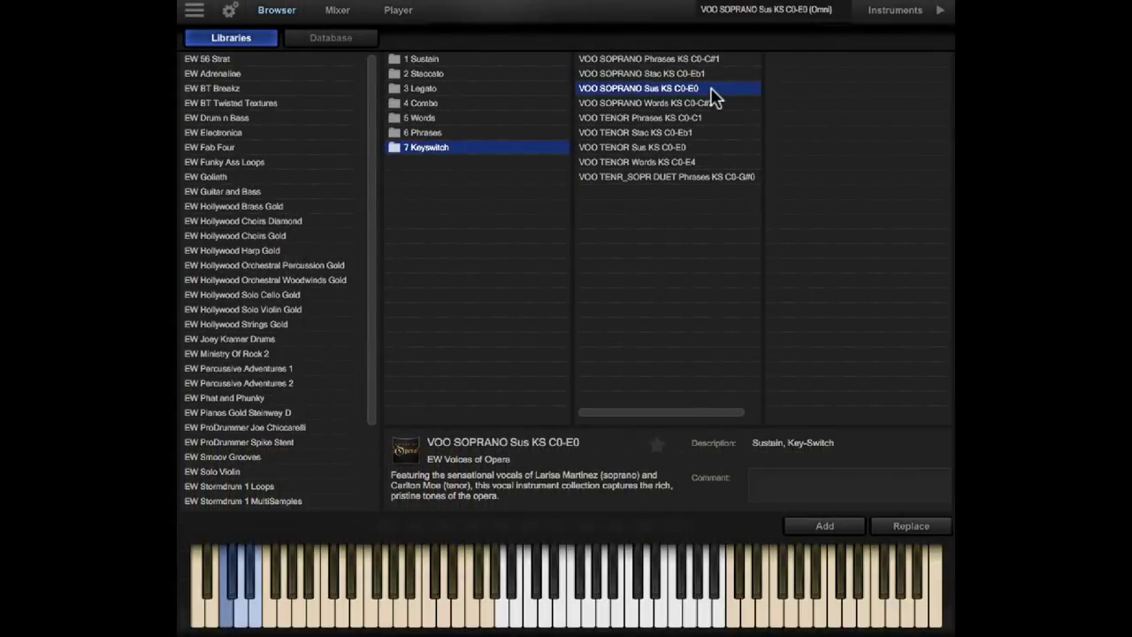
click(407, 15)
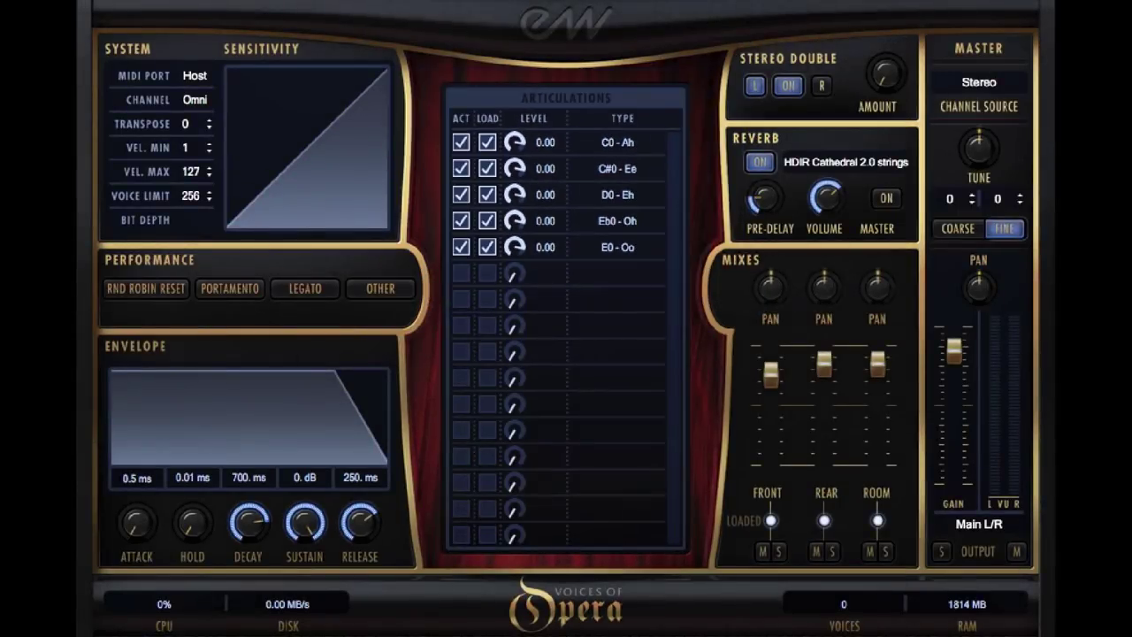
Step: Deactivate and unload the C0 - Ah and C#0 - Ee articulations
click(460, 143)
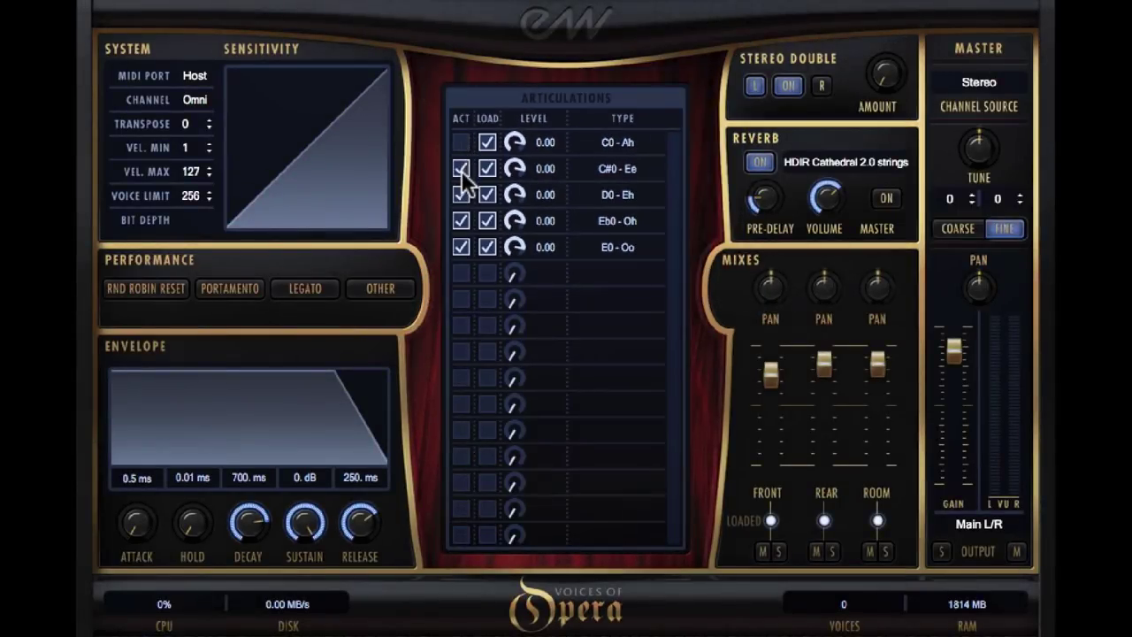
click(460, 168)
click(487, 143)
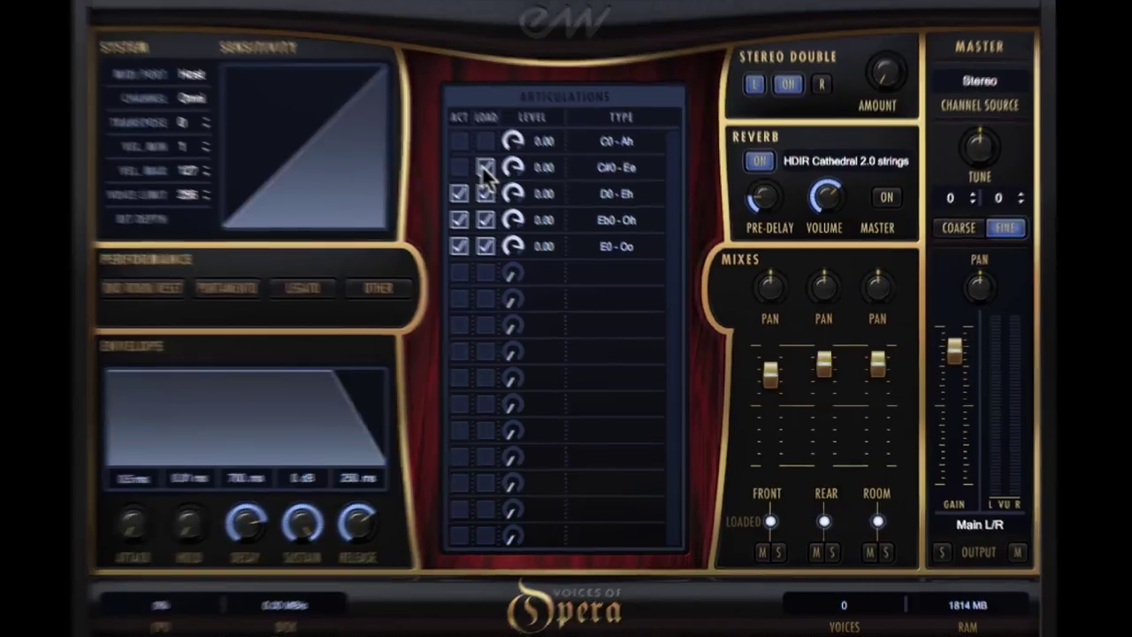
click(481, 166)
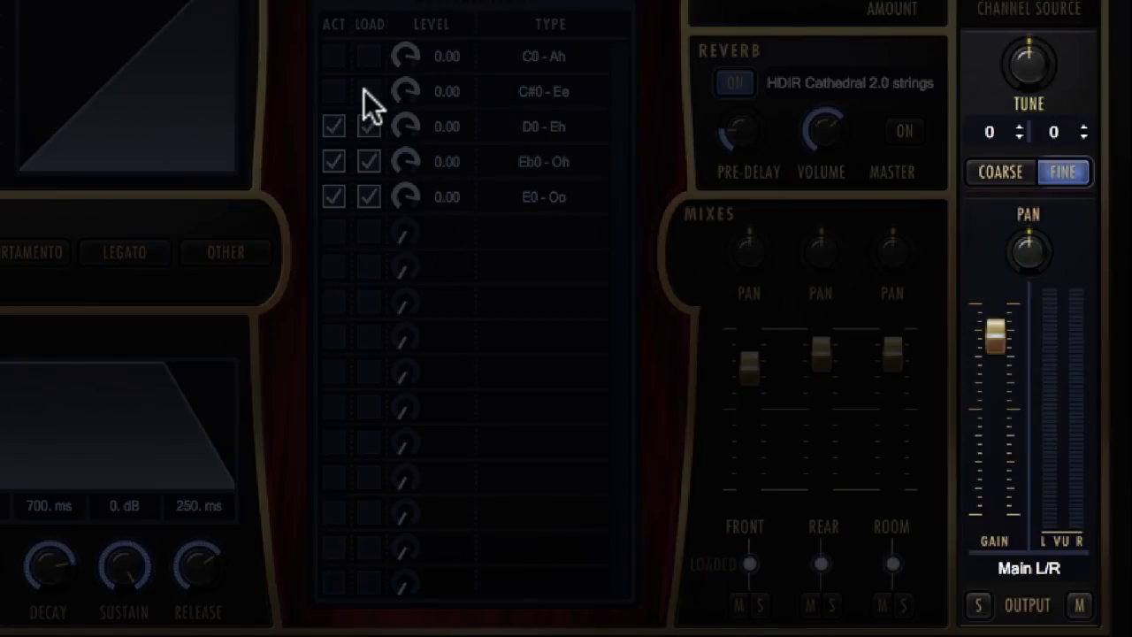